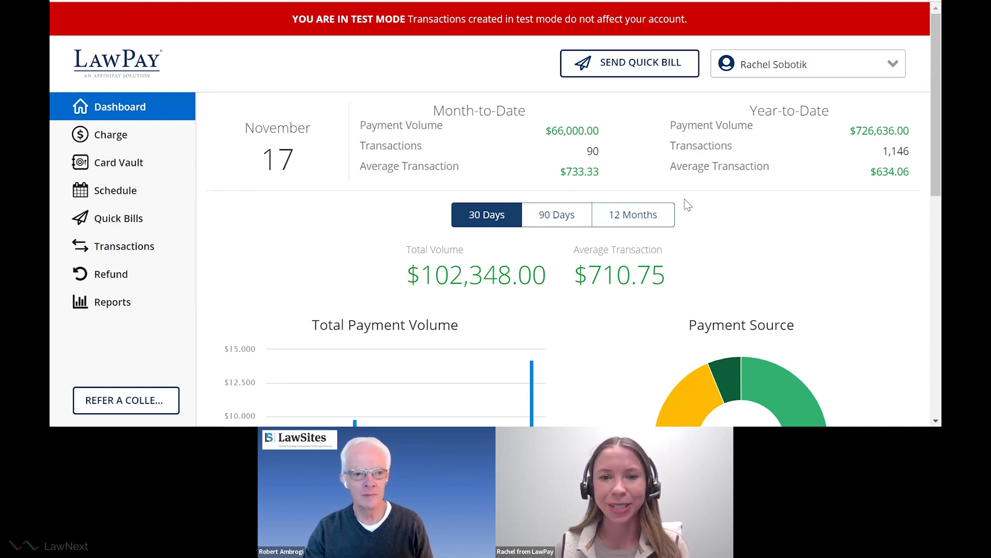
Scroll the Dashboard down and back up to review the 30-day volume figures.
scroll(688, 205, down, 3)
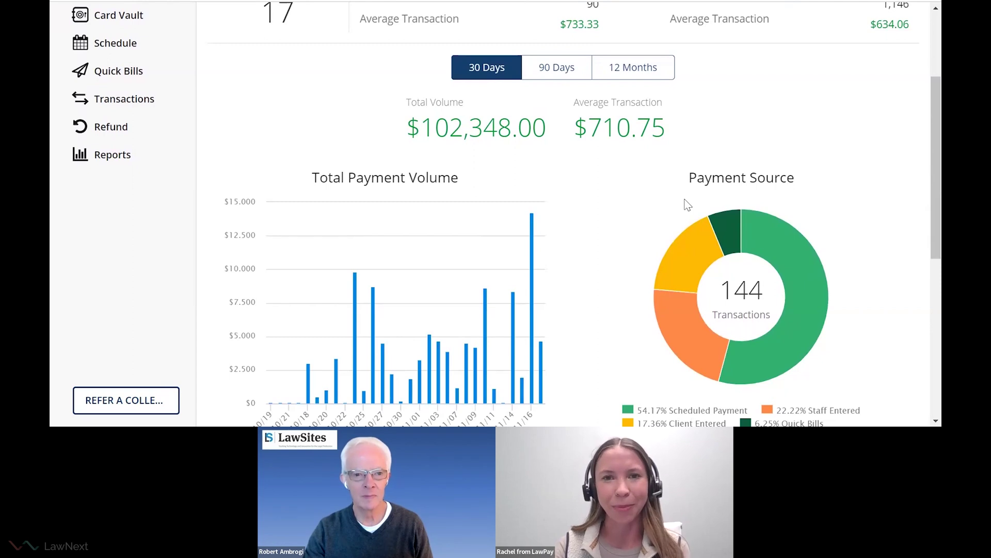
scroll(136, 137, up, 3)
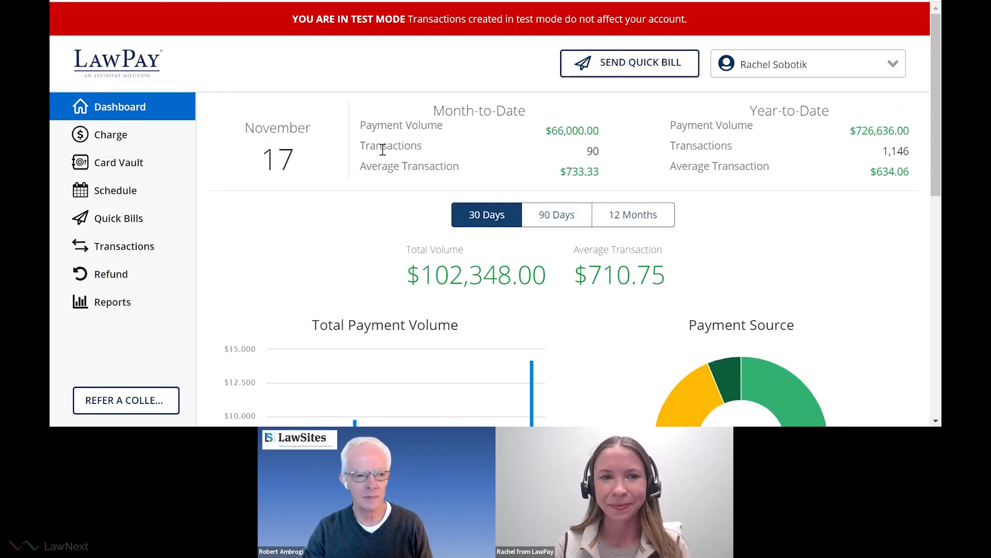
Go to the Charge page and start a payment on the Invoice Payment card.
click(130, 132)
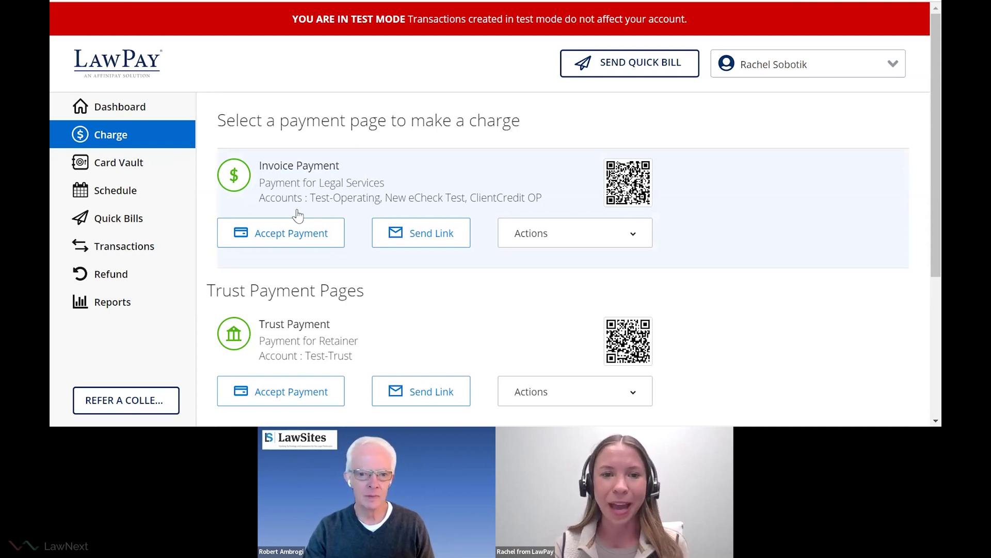
click(310, 235)
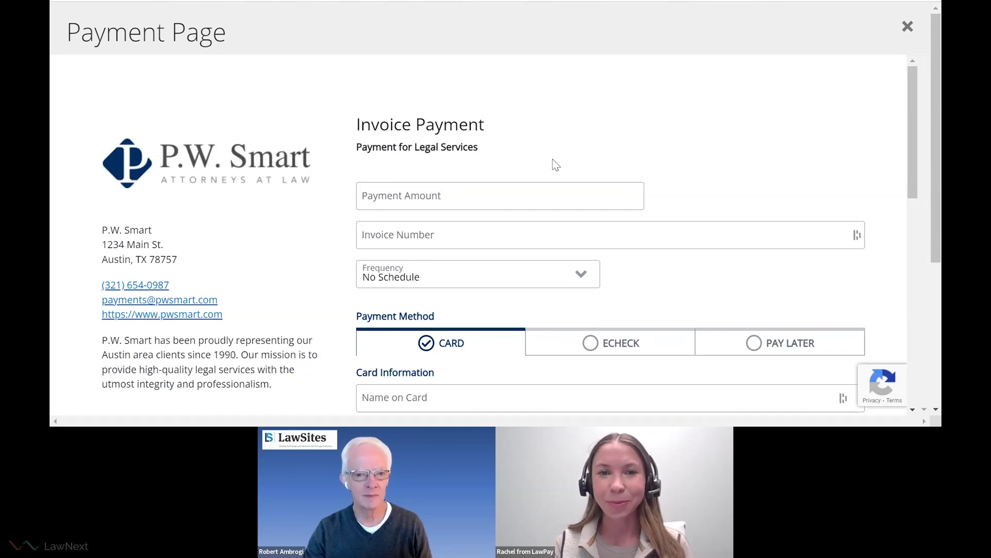
Enter payment amount 1000 and invoice number 123 on the Invoice Payment form.
scroll(556, 165, down, 1)
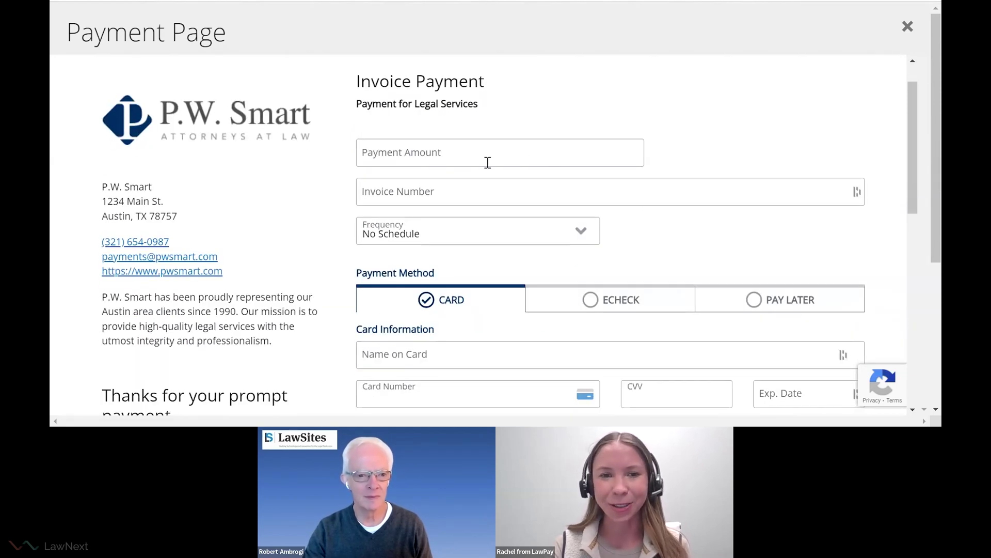
click(448, 156)
text(1000)
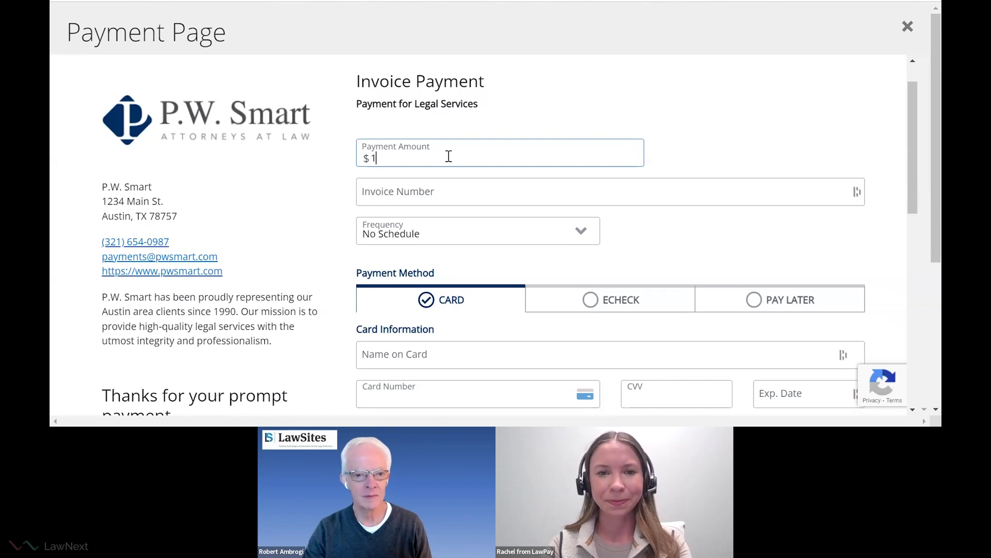
click(403, 192)
text(123)
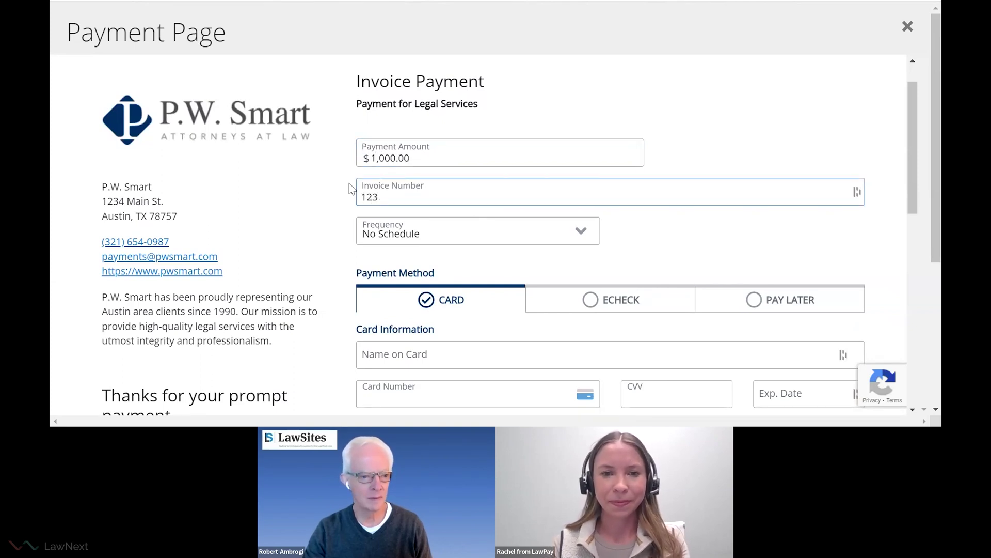
click(336, 185)
scroll(336, 184, down, 1)
scroll(335, 185, down, 1)
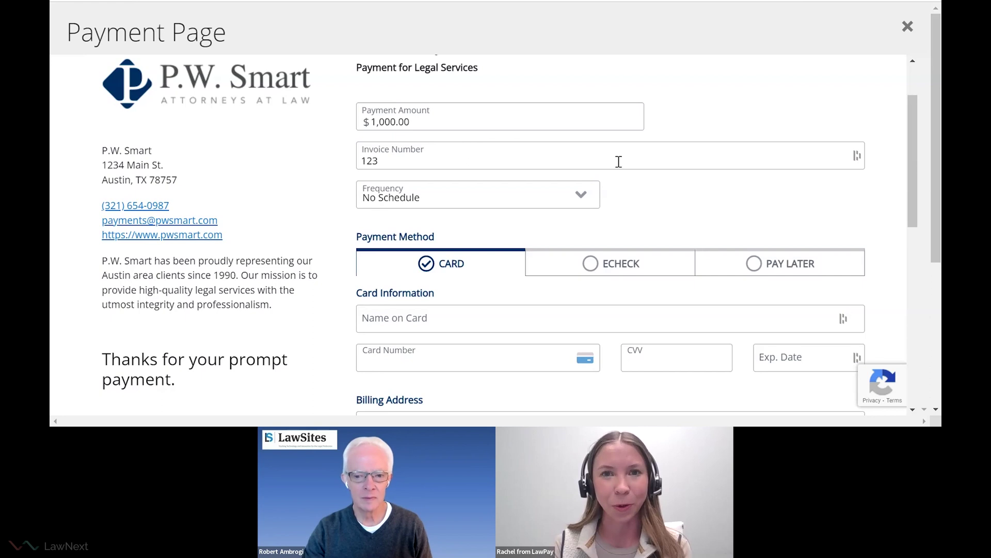
scroll(621, 162, down, 1)
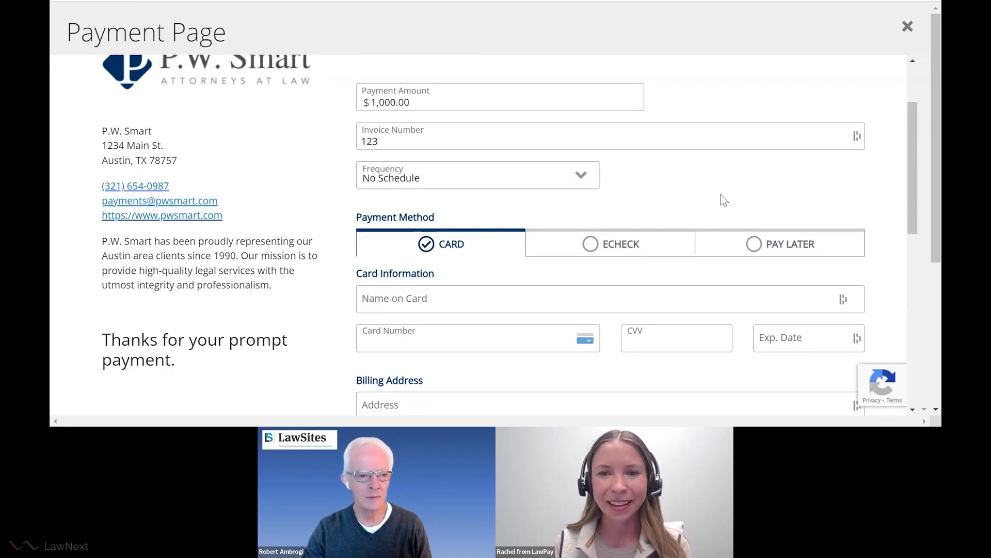
scroll(722, 197, down, 1)
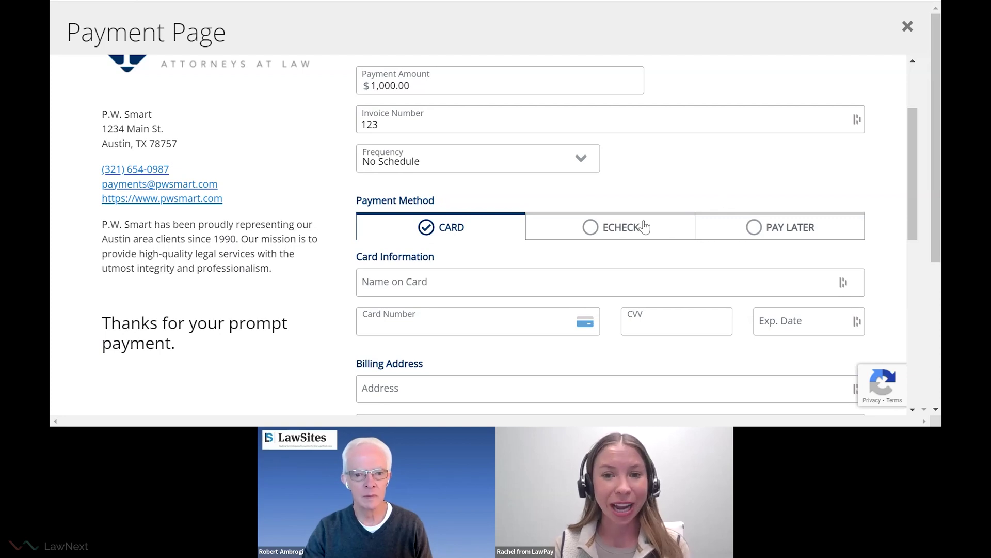
click(633, 228)
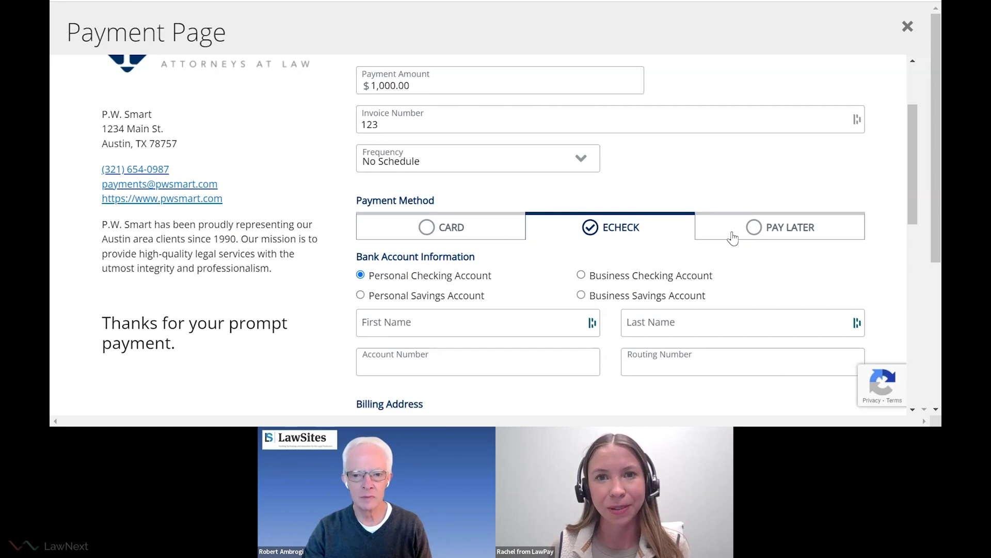
click(734, 238)
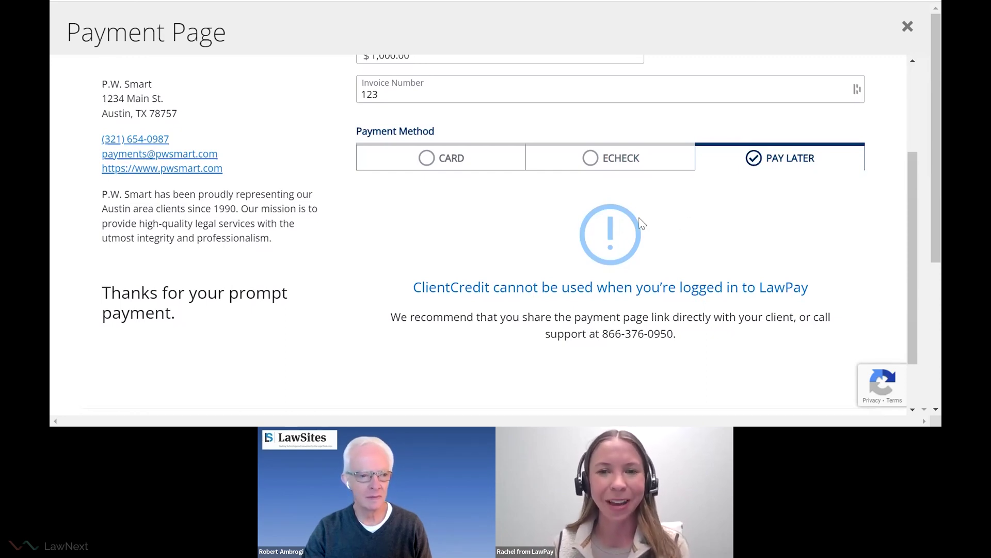
click(418, 163)
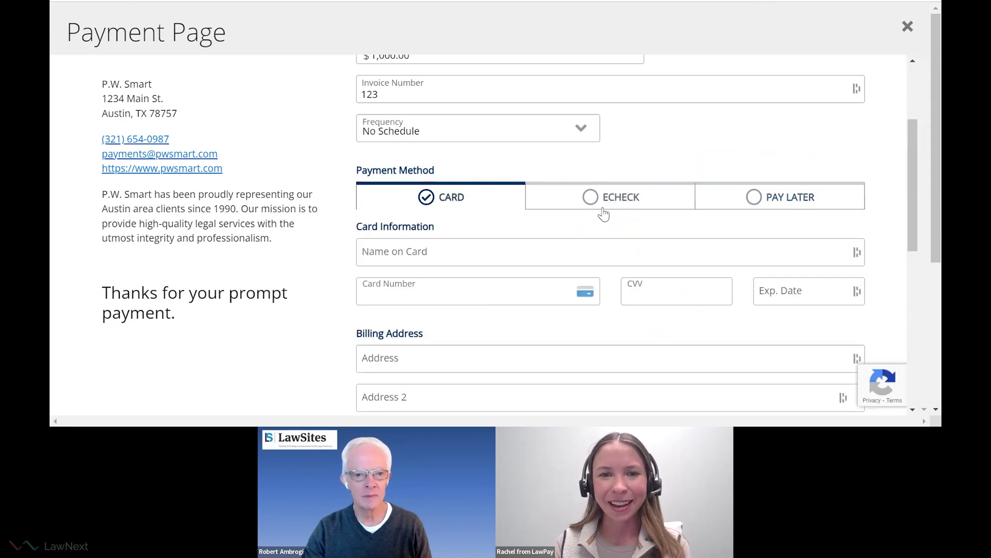
Fill in the cardholder's name and the test card number, then scroll down the form.
scroll(610, 263, down, 1)
scroll(611, 266, down, 1)
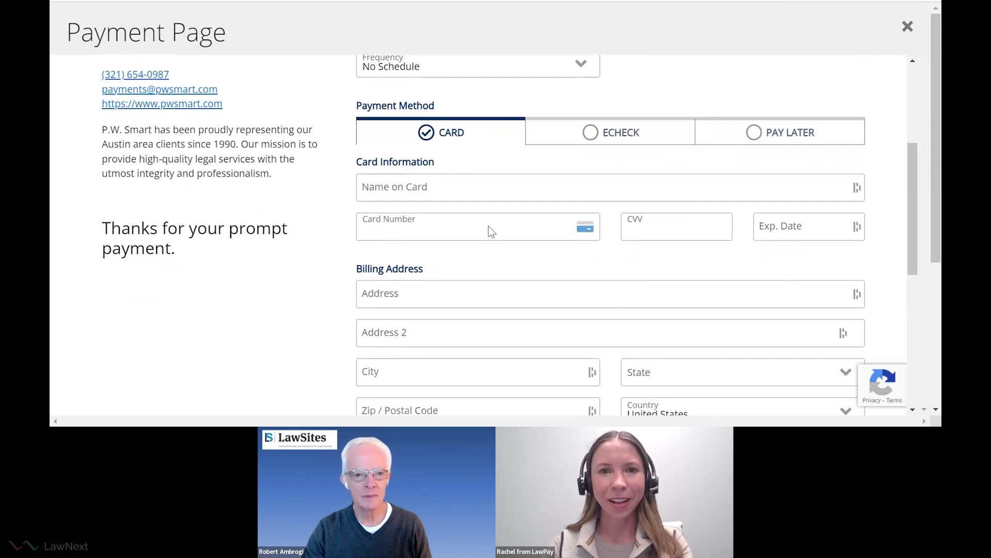
click(429, 187)
text(Sara)
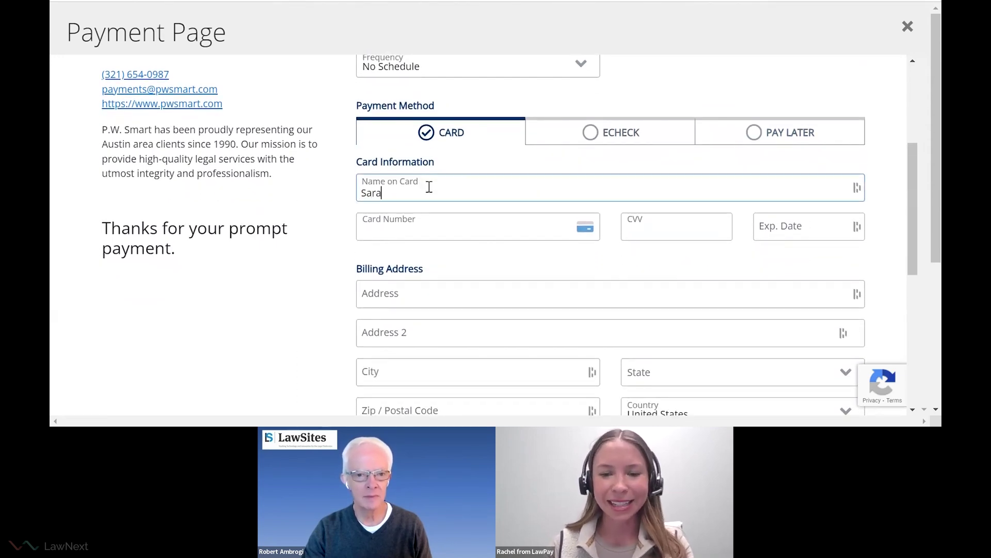
text(h Smith)
key(Tab)
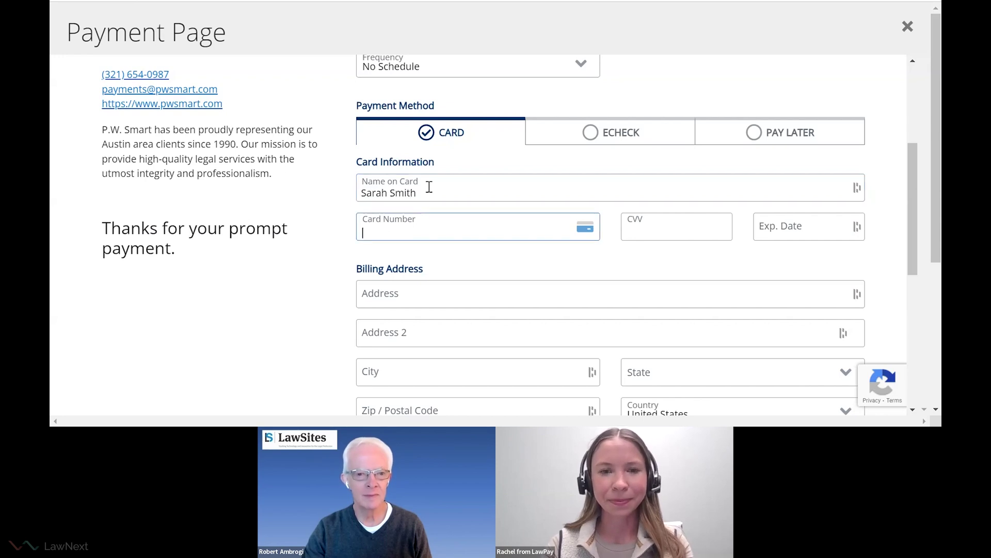
text(4242 4242 4242 4242)
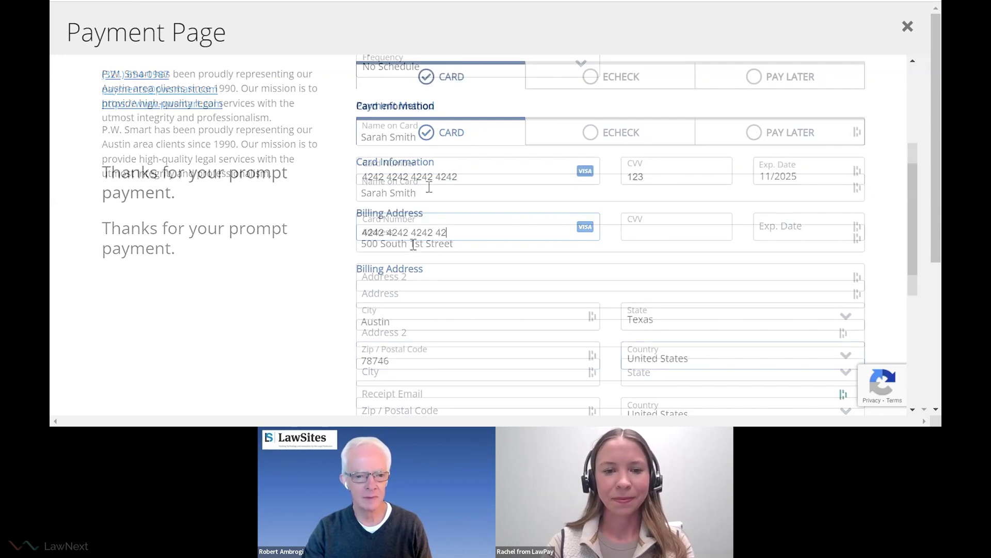
scroll(413, 240, down, 2)
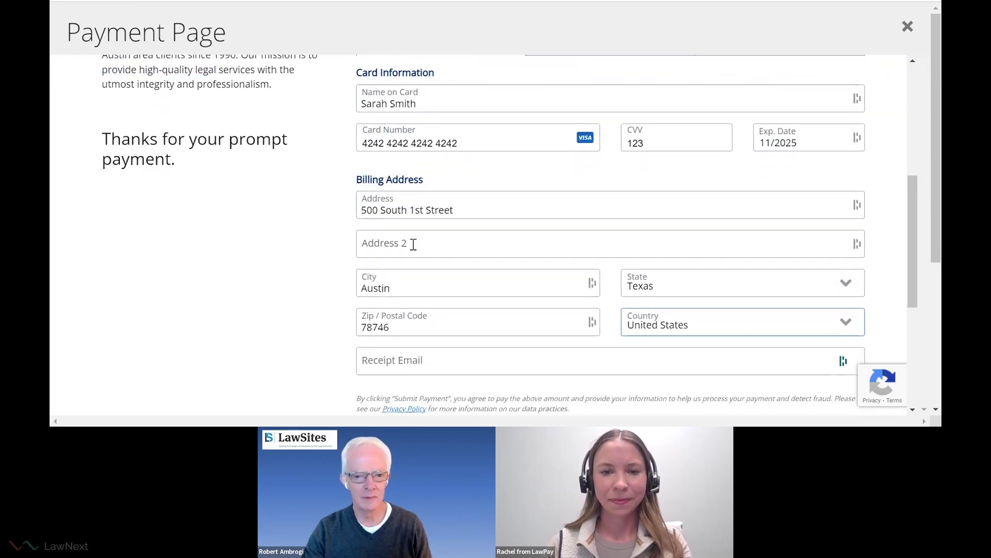
scroll(414, 244, down, 1)
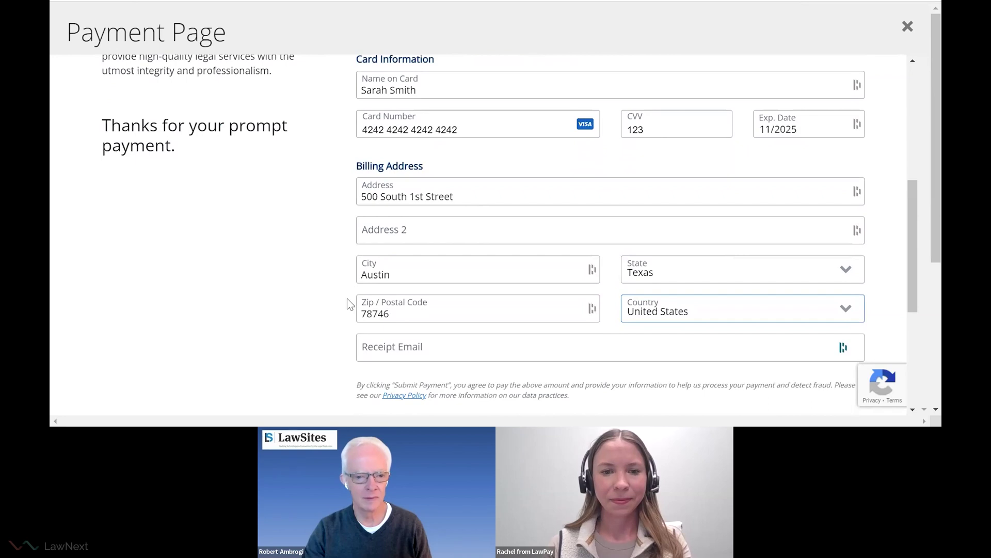
scroll(349, 304, down, 3)
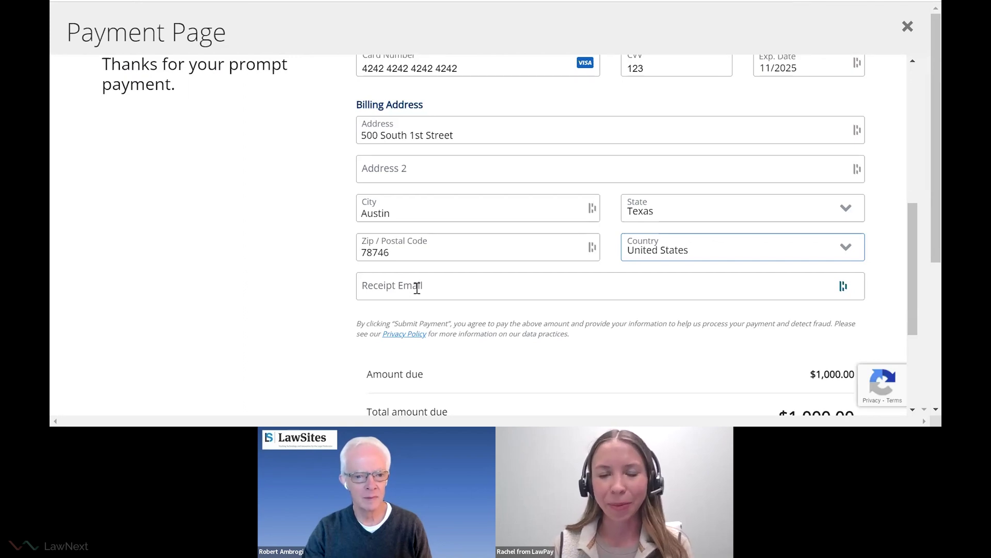
scroll(574, 325, down, 2)
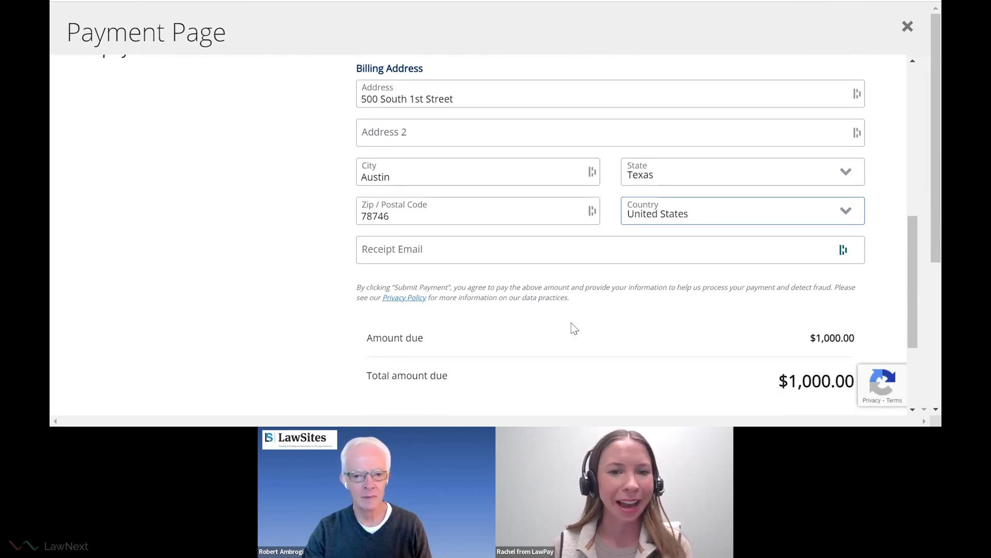
scroll(574, 329, down, 1)
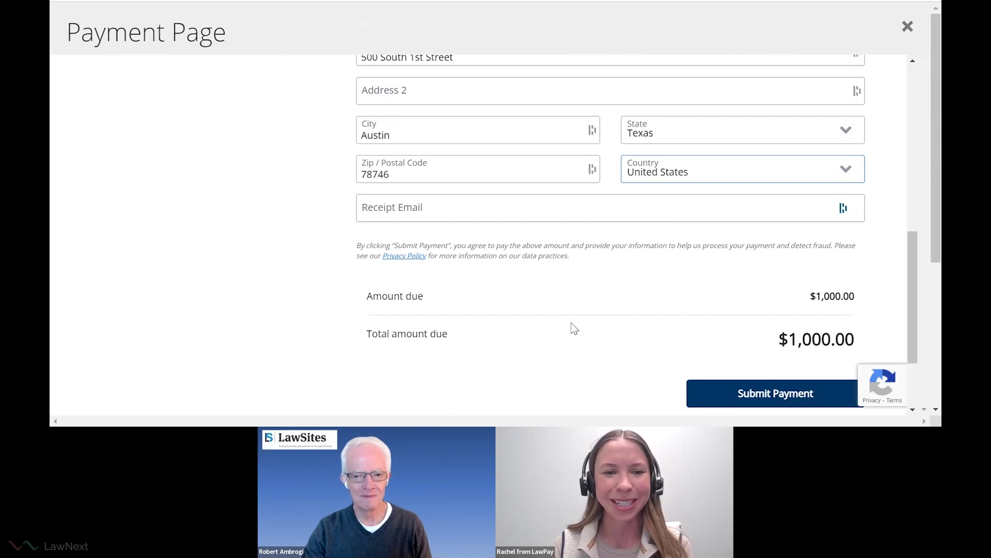
scroll(573, 328, down, 1)
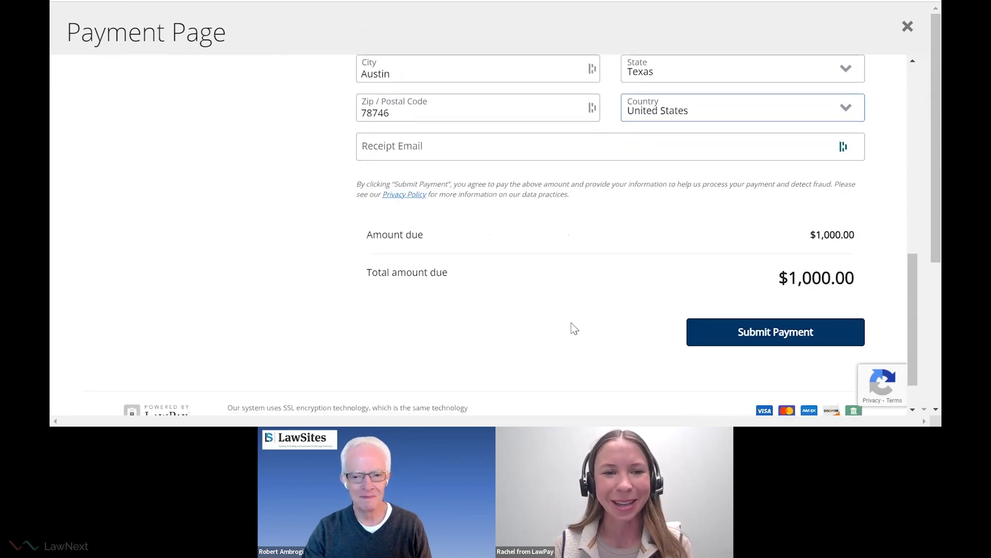
Submit the $1,000.00 payment.
click(801, 335)
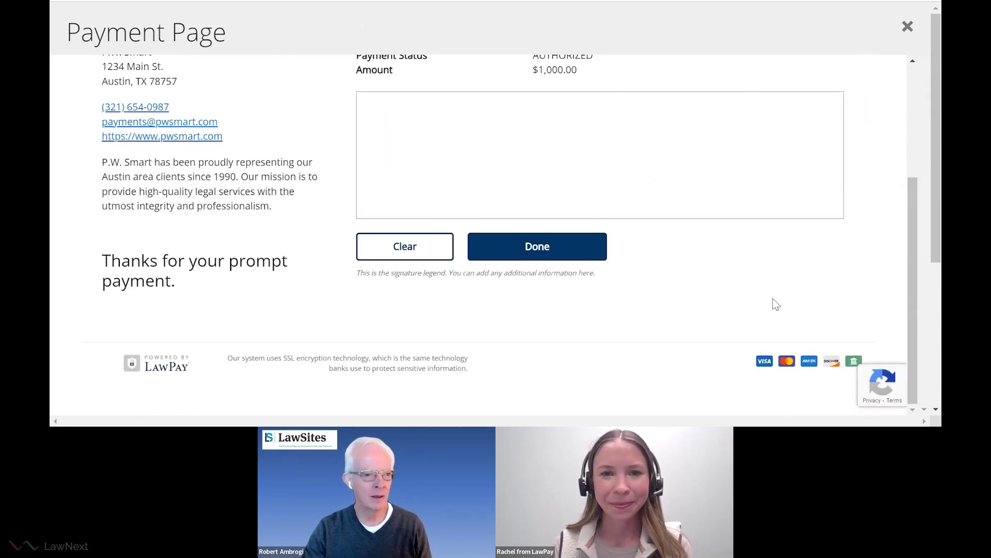
scroll(773, 304, up, 3)
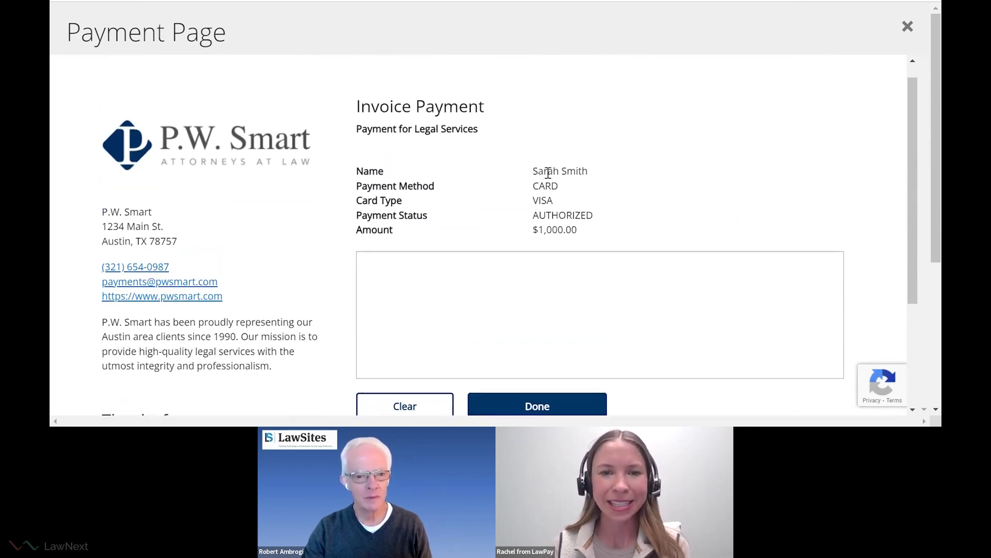
scroll(449, 148, down, 1)
Draw a signature in the signature box and confirm it to produce the receipt.
drag(434, 221, 426, 272)
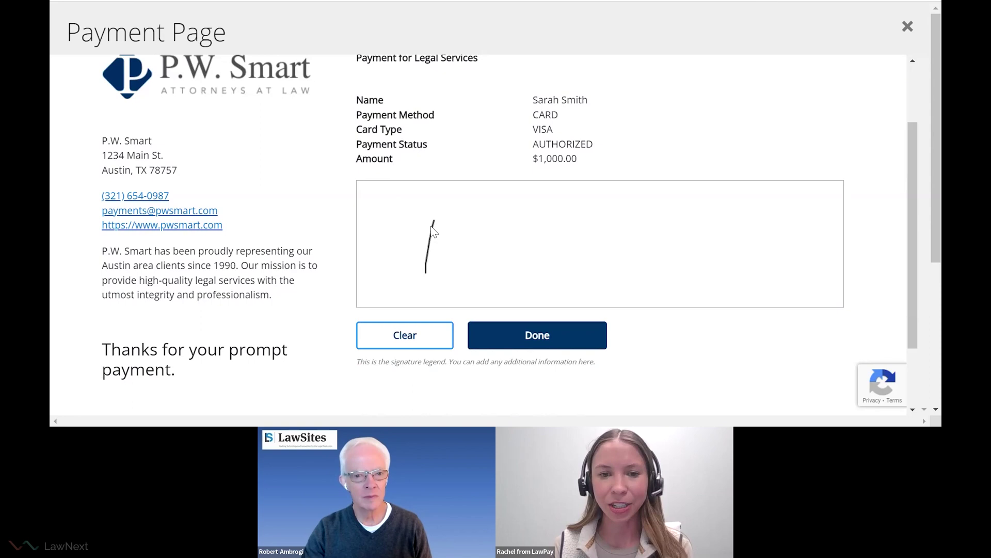
mouse_move(455, 226)
mouse_down()
mouse_move(457, 268)
mouse_move(469, 270)
mouse_up()
drag(512, 214, 504, 268)
click(547, 330)
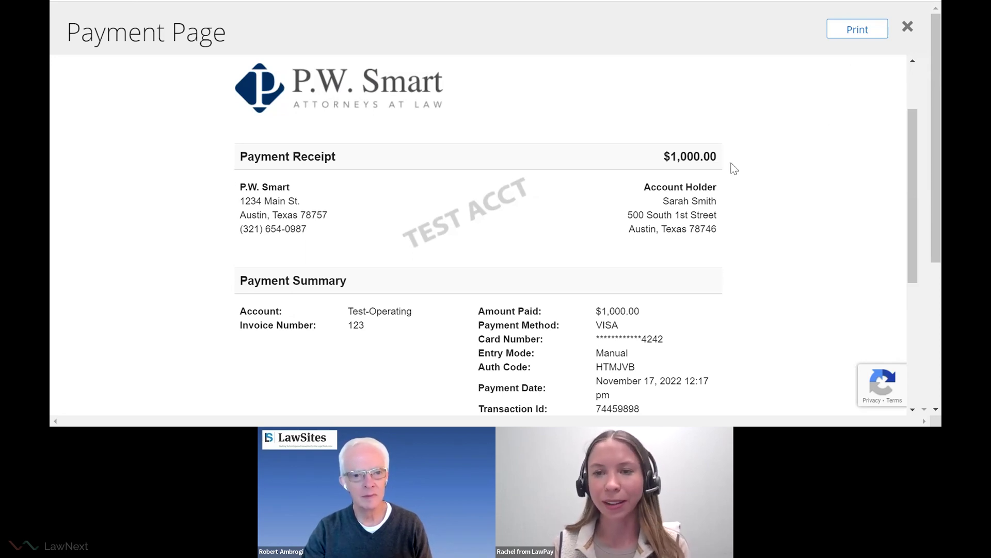
Close the receipt and choose Show & Copy Page Link from the Invoice Payment actions.
click(909, 27)
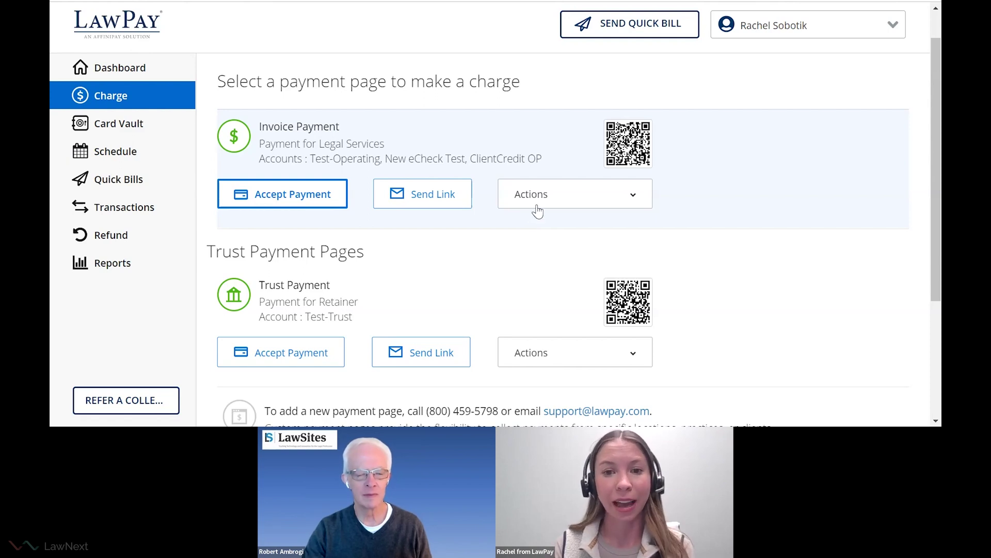
click(541, 206)
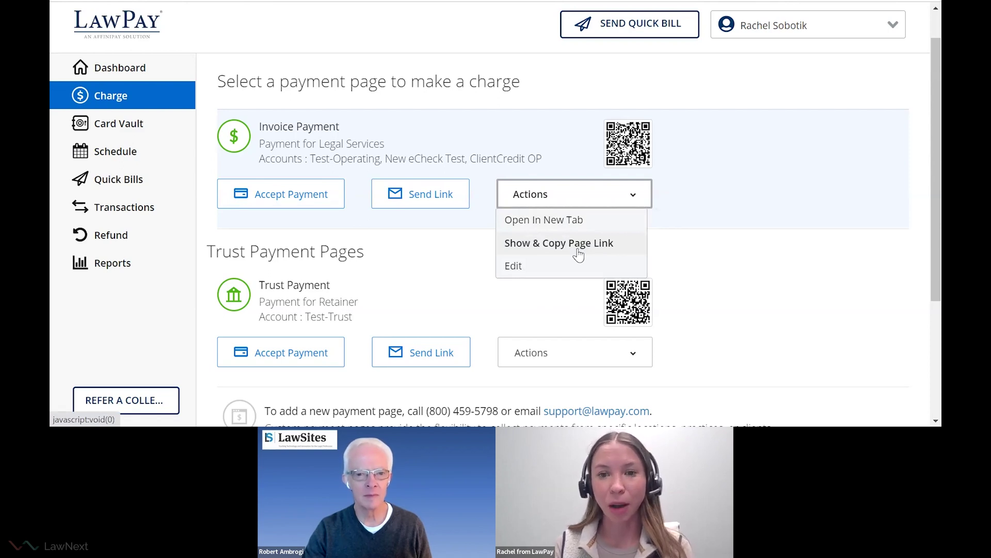
click(578, 254)
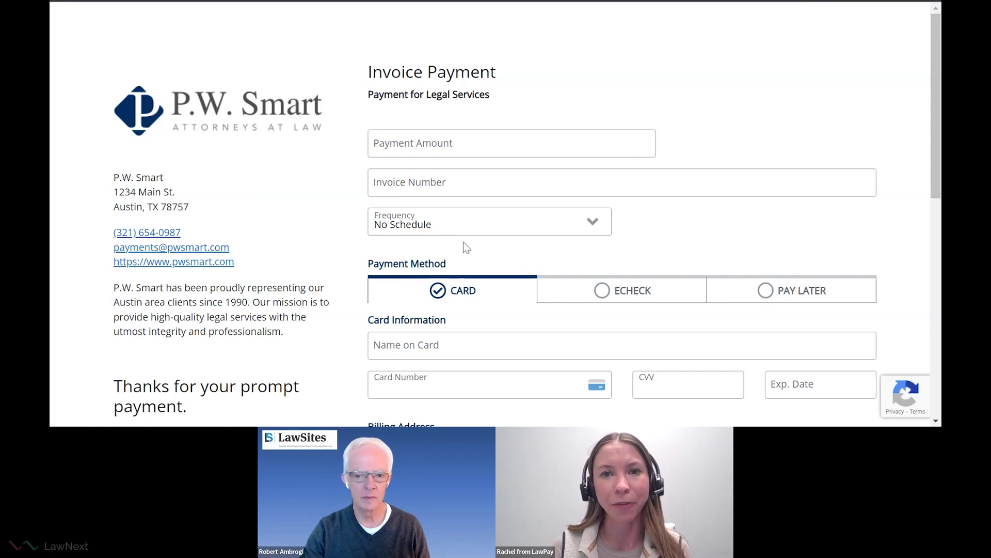
Switch to Pay Later to view the ClientCredit + Affirm fields, then close the tab.
click(791, 290)
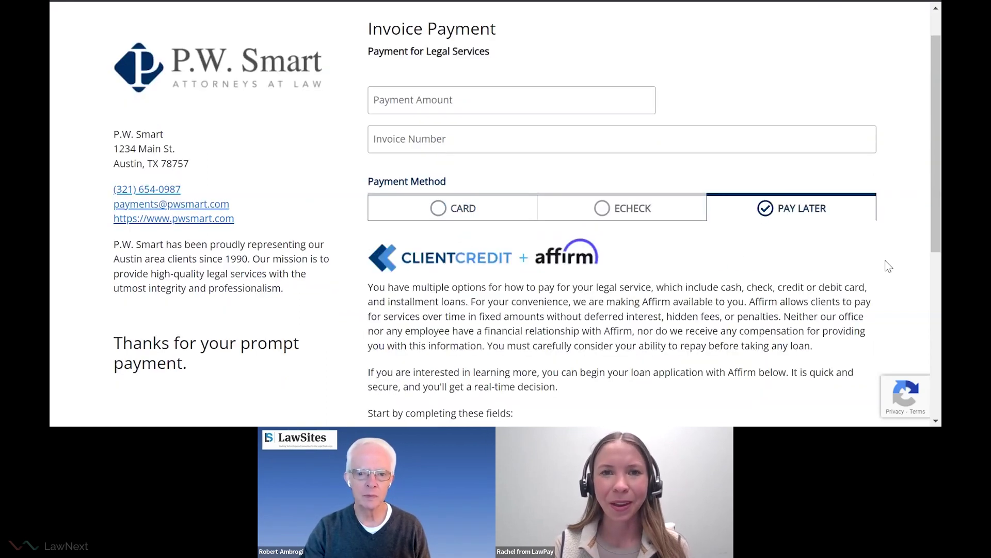
scroll(888, 266, down, 1)
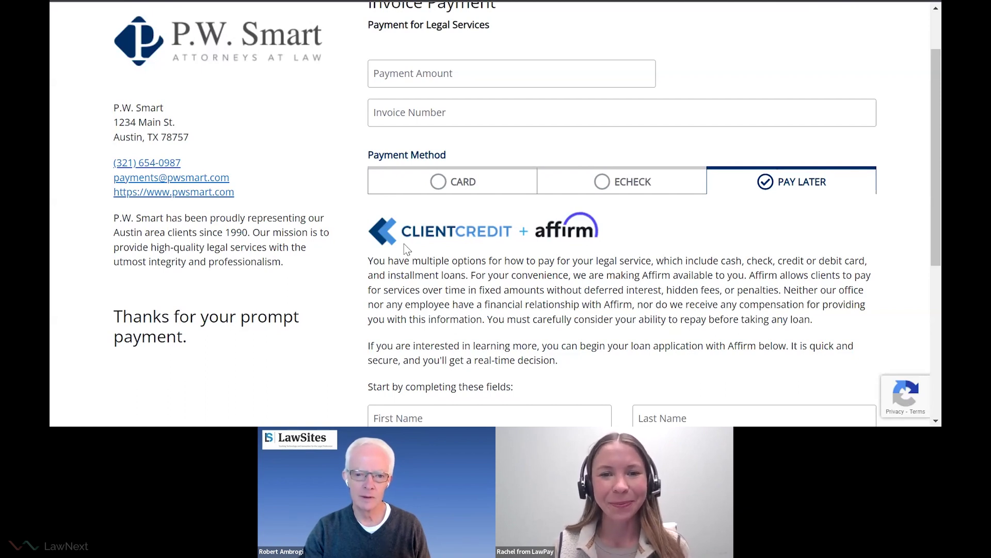
scroll(407, 249, down, 2)
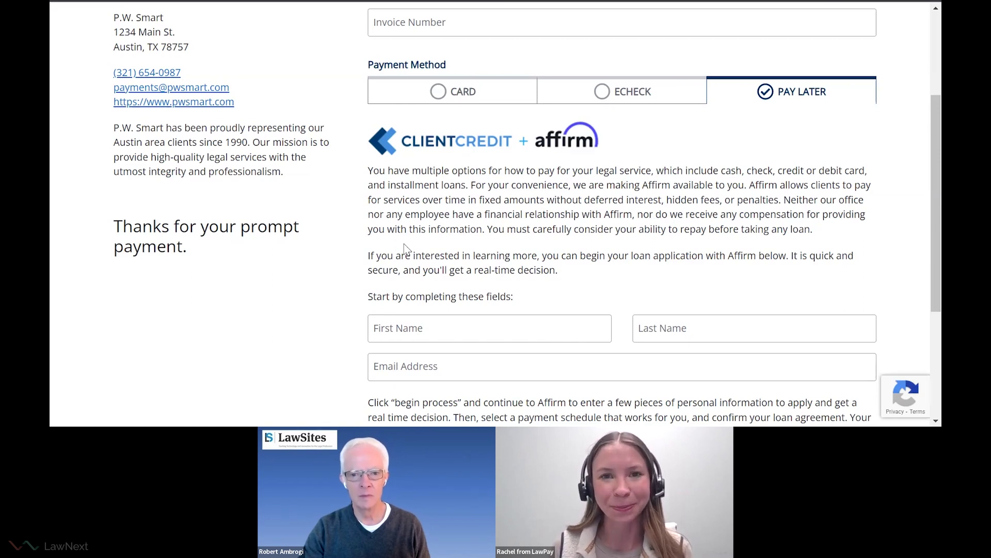
key(ctrl+w)
click(697, 131)
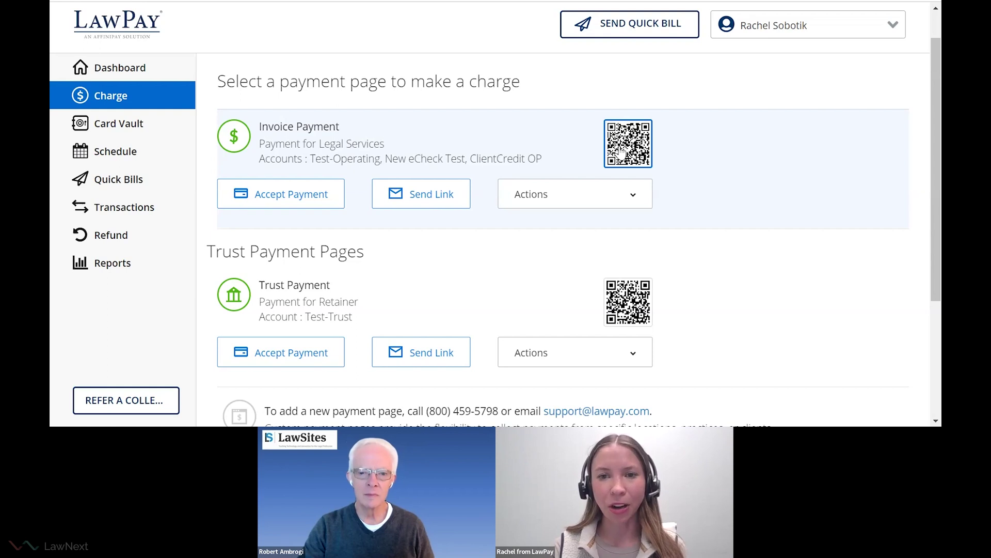
click(622, 152)
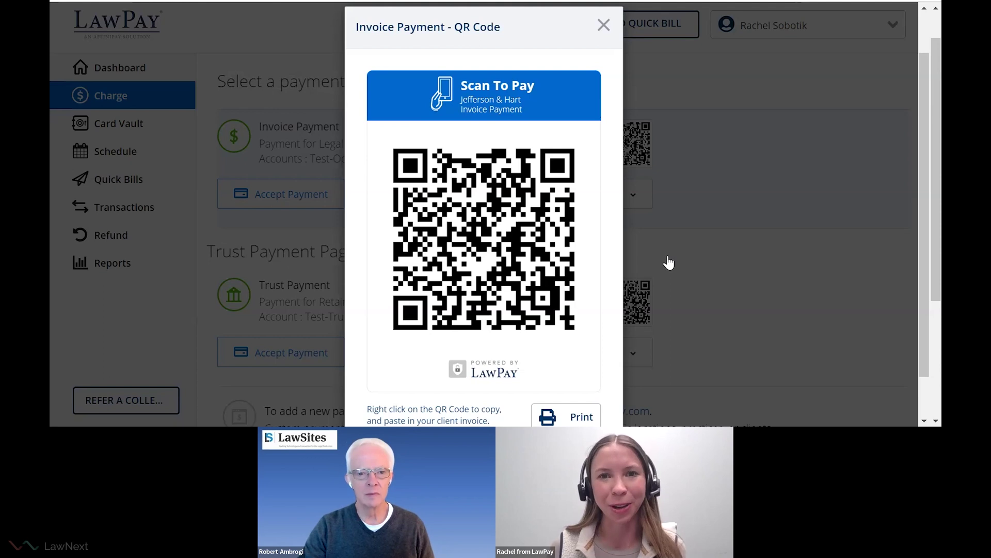
click(604, 26)
scroll(382, 222, down, 1)
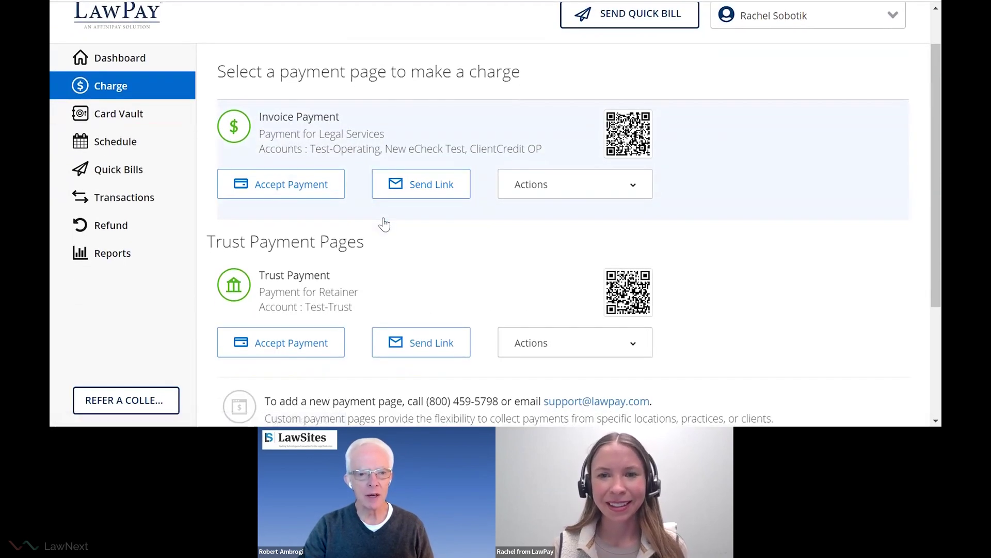
click(640, 144)
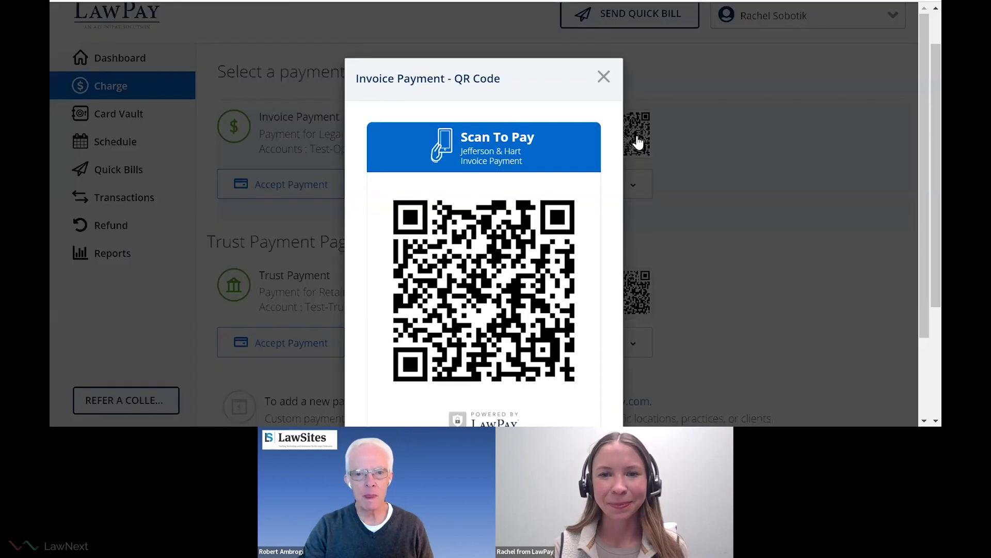
scroll(568, 305, down, 3)
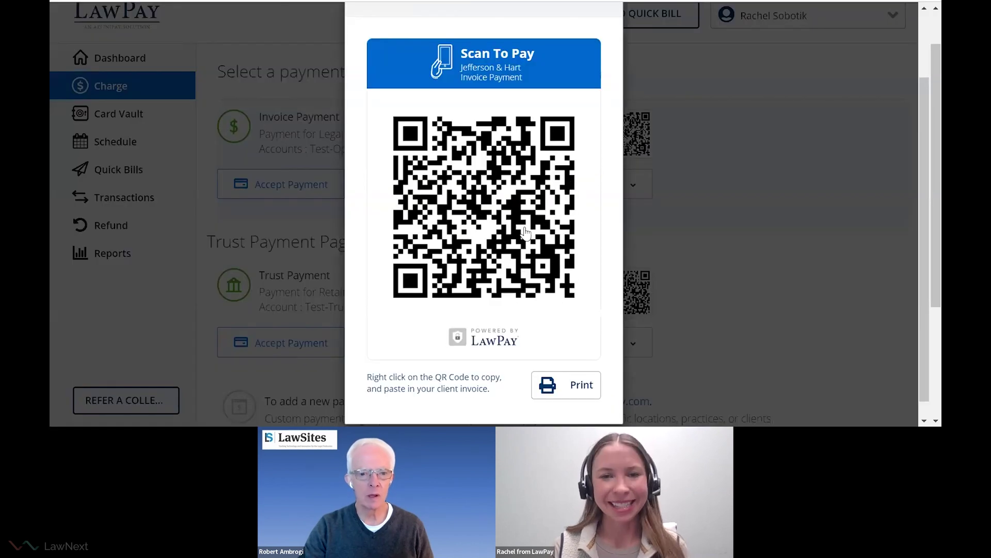
right_click(462, 178)
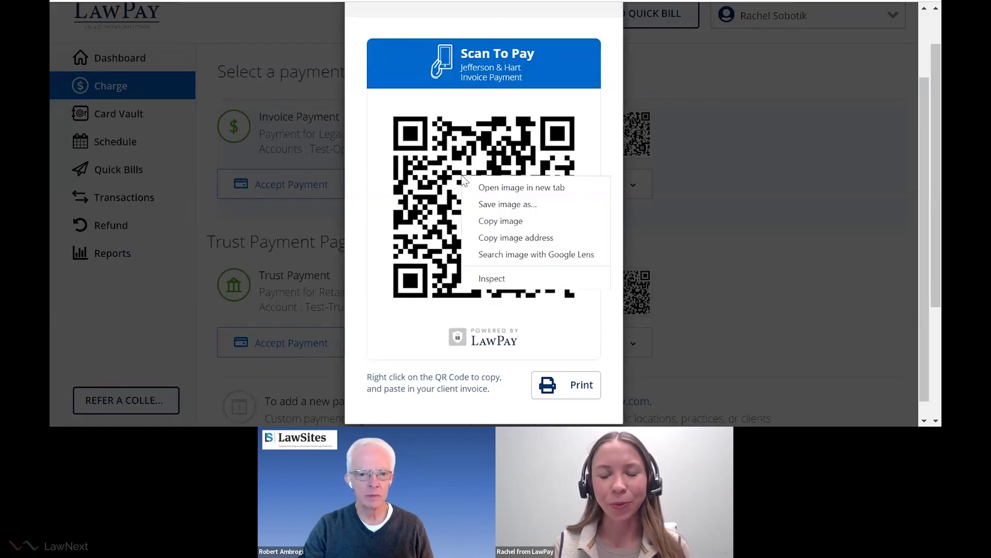
click(522, 221)
click(712, 129)
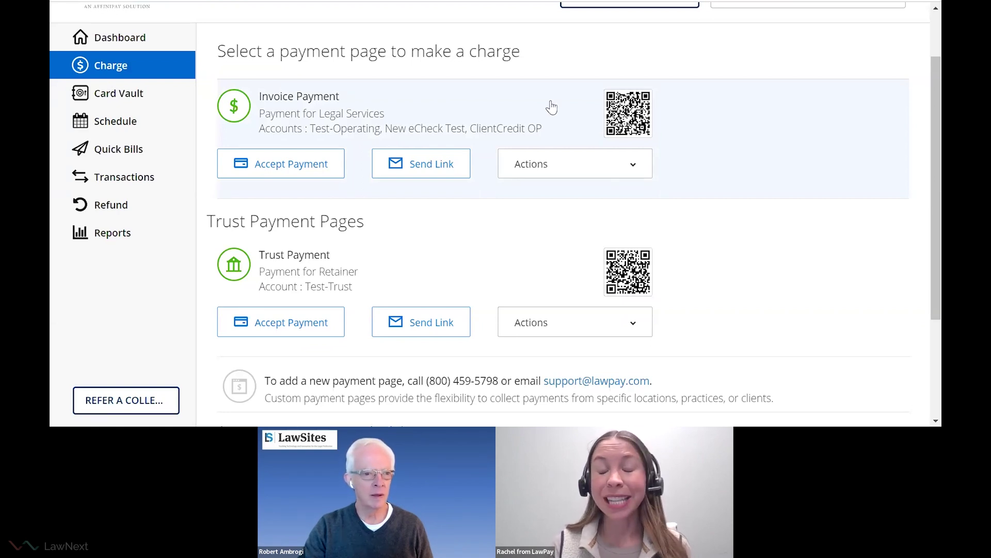
Scroll through the Card Vault list of stored client payment methods.
scroll(549, 104, up, 2)
scroll(549, 104, down, 1)
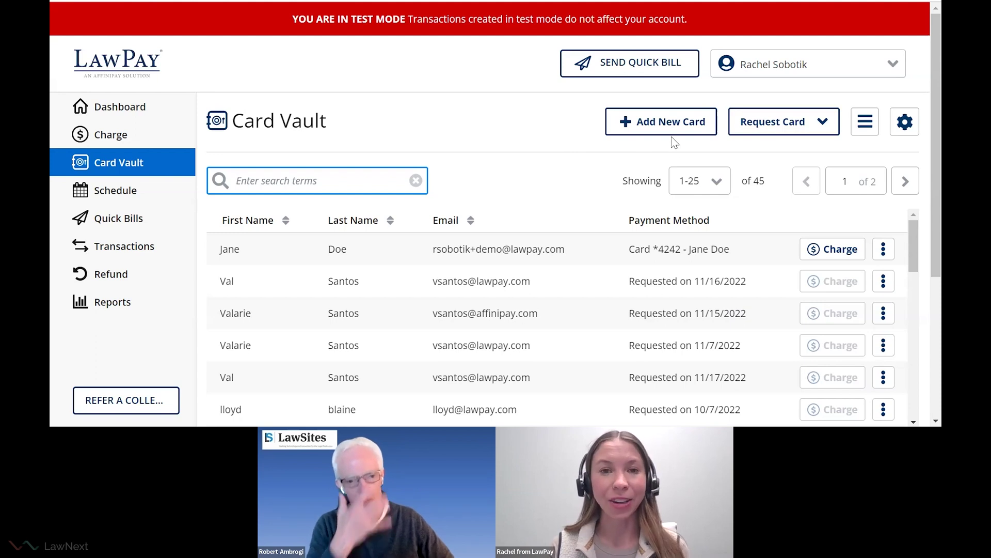
click(666, 124)
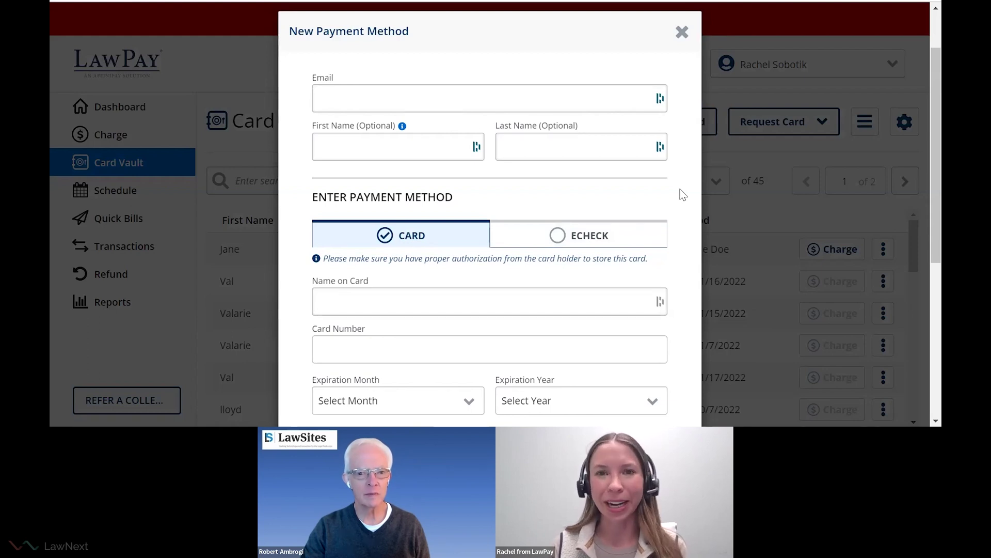
click(581, 235)
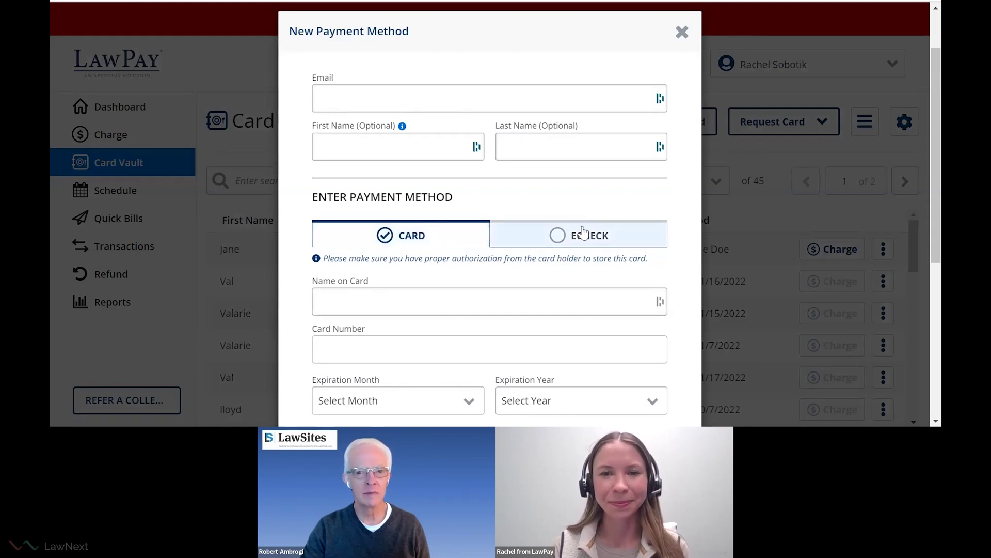
scroll(693, 251, down, 2)
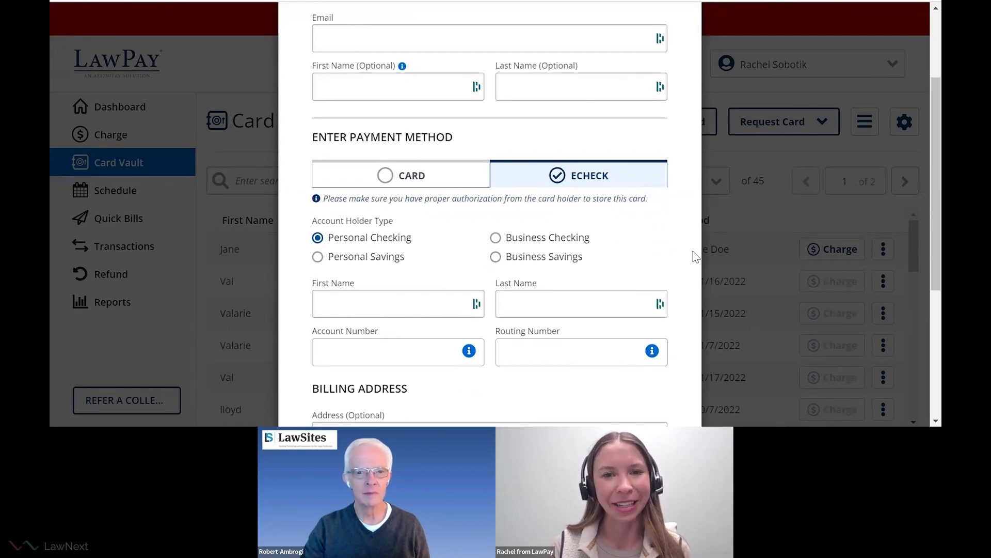
click(693, 251)
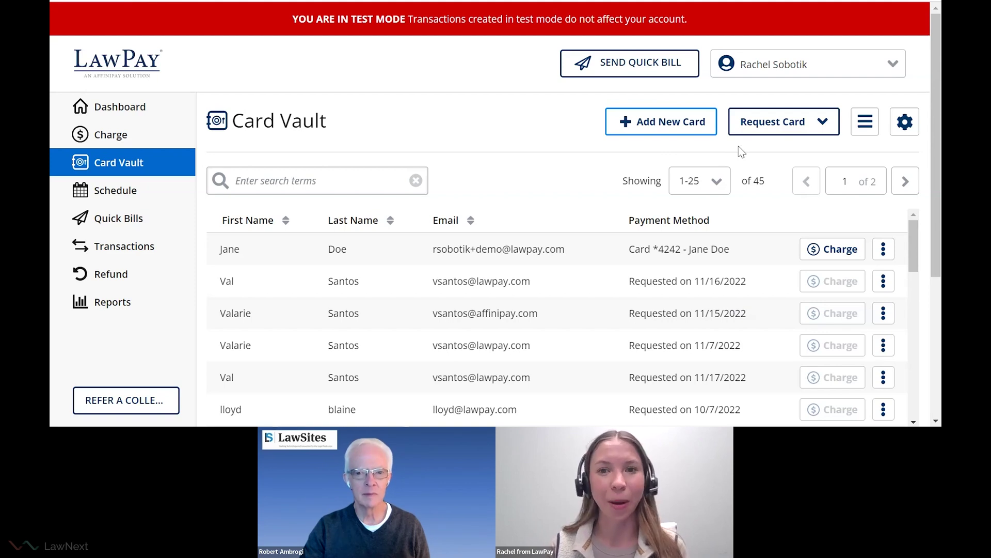
Open the Request Card Information form from the Card Vault page.
click(754, 127)
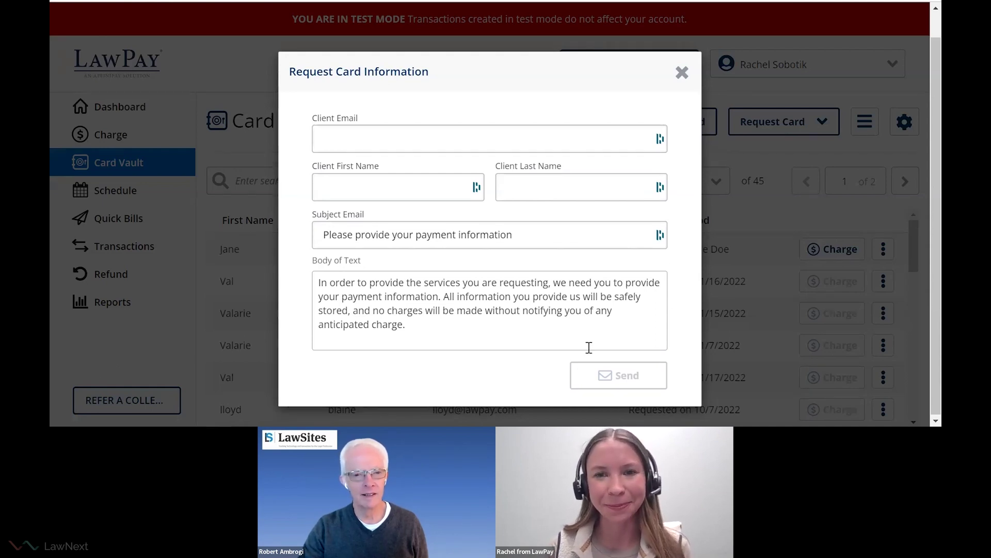
Dismiss the Request Card Information form and scroll down the page.
key(Escape)
scroll(496, 197, down, 1)
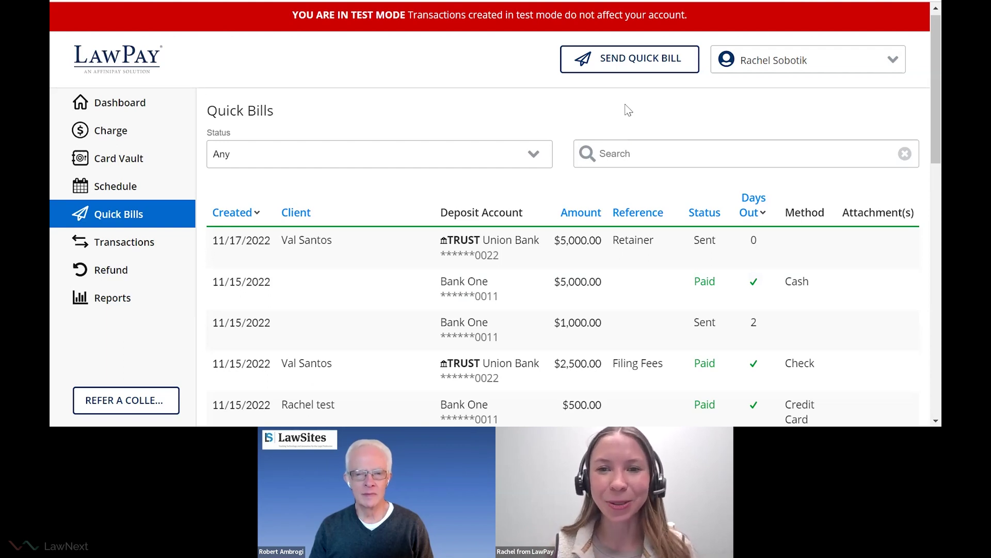
Start a Quick Bill request, check the Deposit Account choices without picking one, and review the form.
click(623, 64)
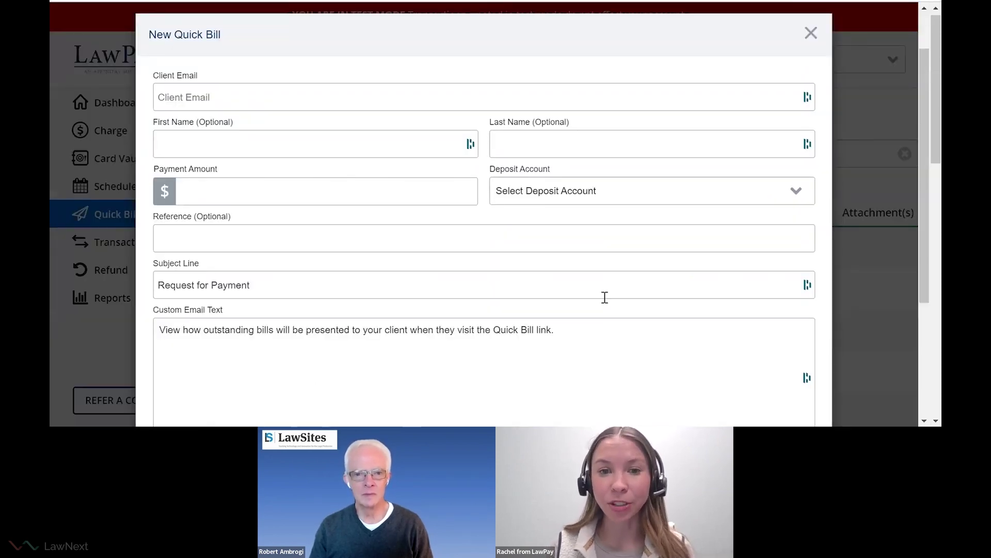
scroll(605, 298, down, 1)
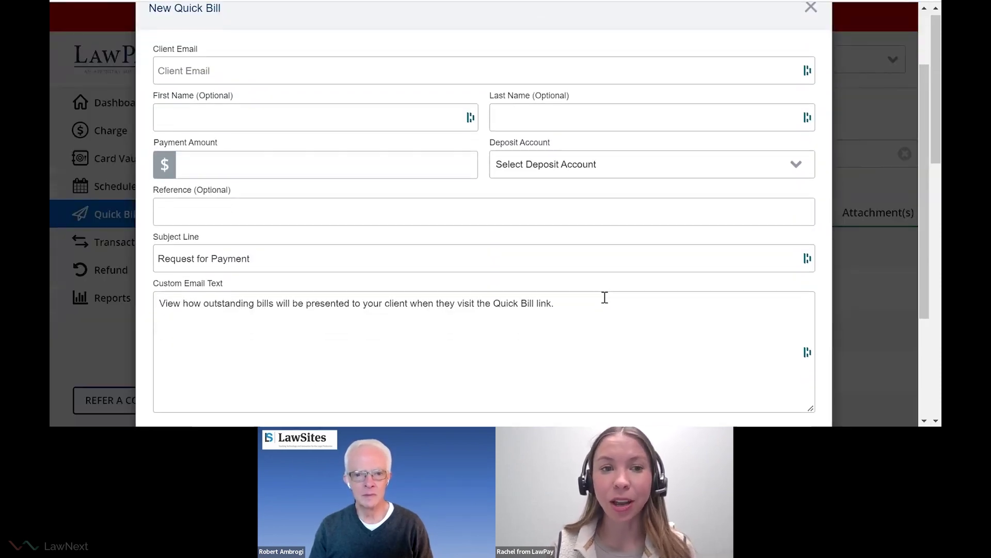
click(517, 170)
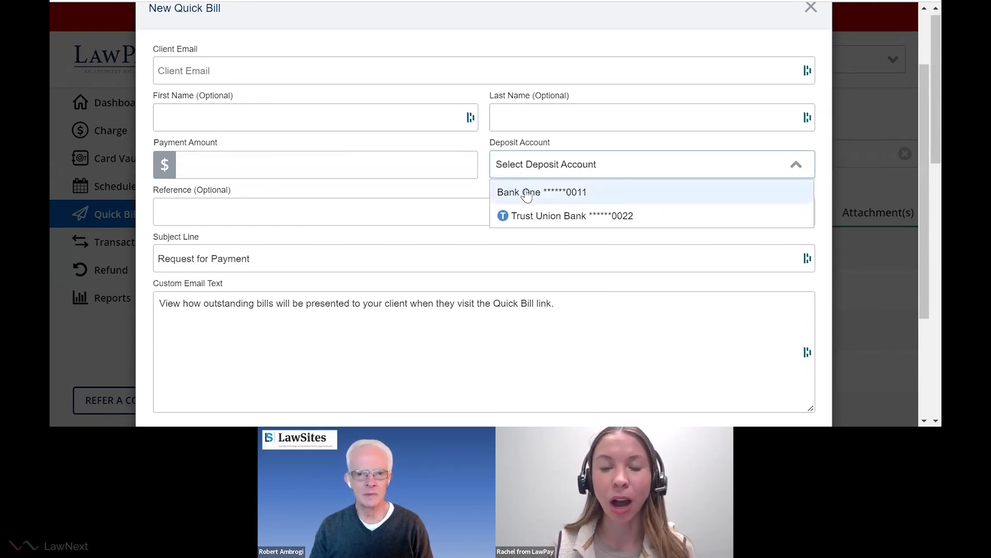
click(465, 203)
scroll(546, 259, down, 3)
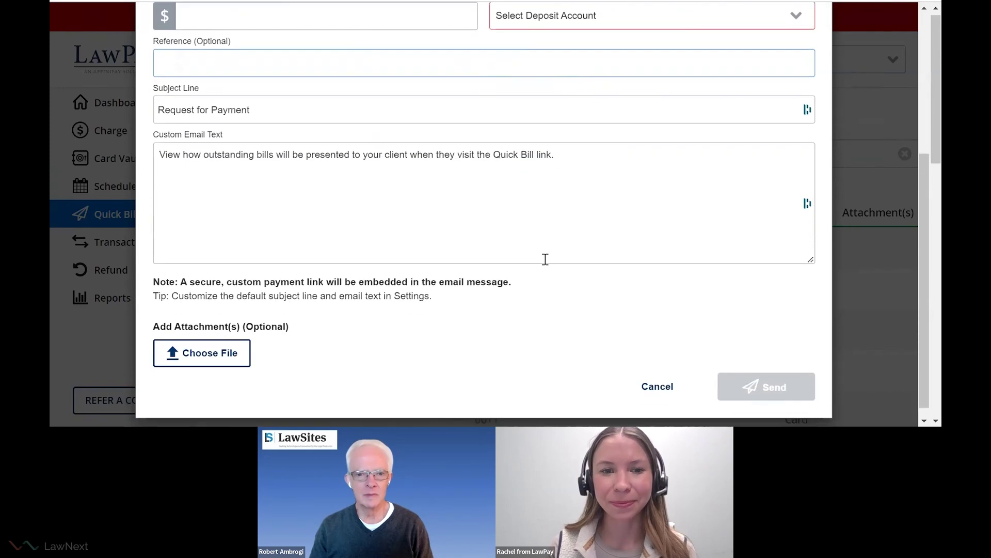
scroll(545, 259, down, 1)
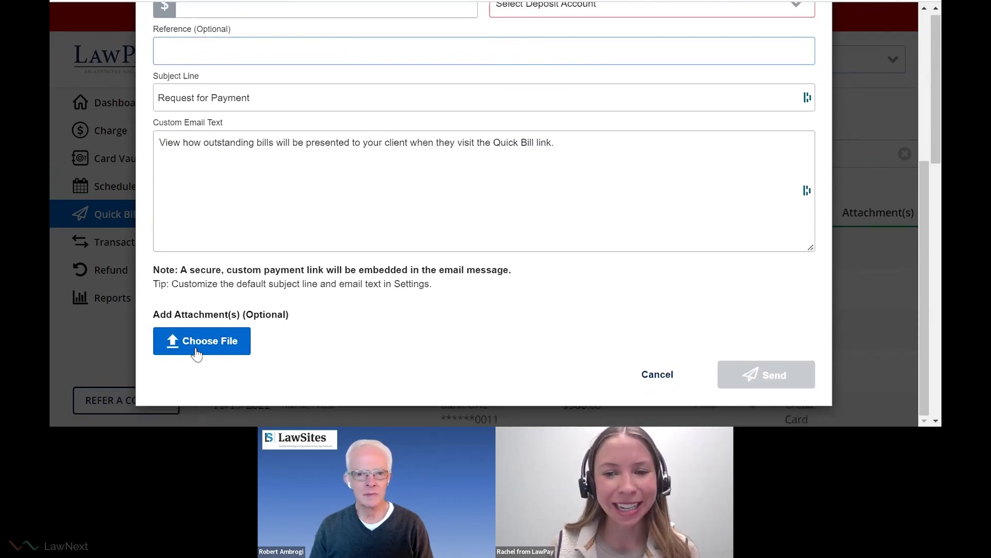
scroll(551, 178, up, 1)
scroll(551, 178, up, 2)
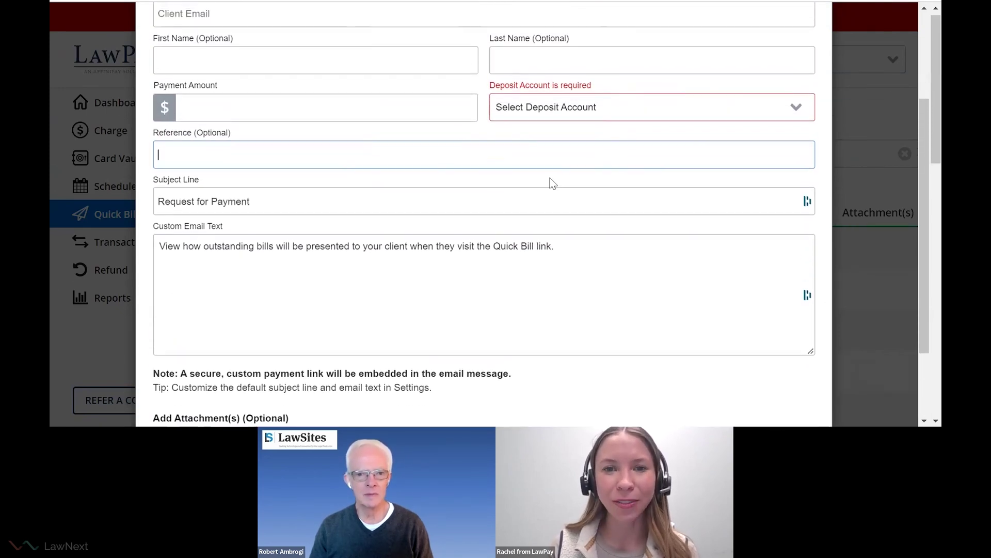
scroll(551, 179, down, 1)
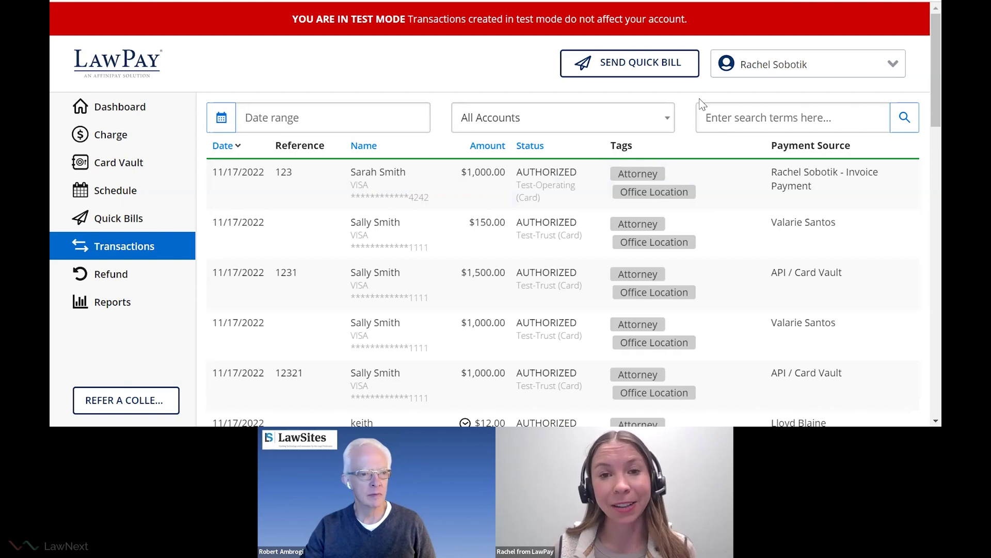
scroll(498, 193, down, 1)
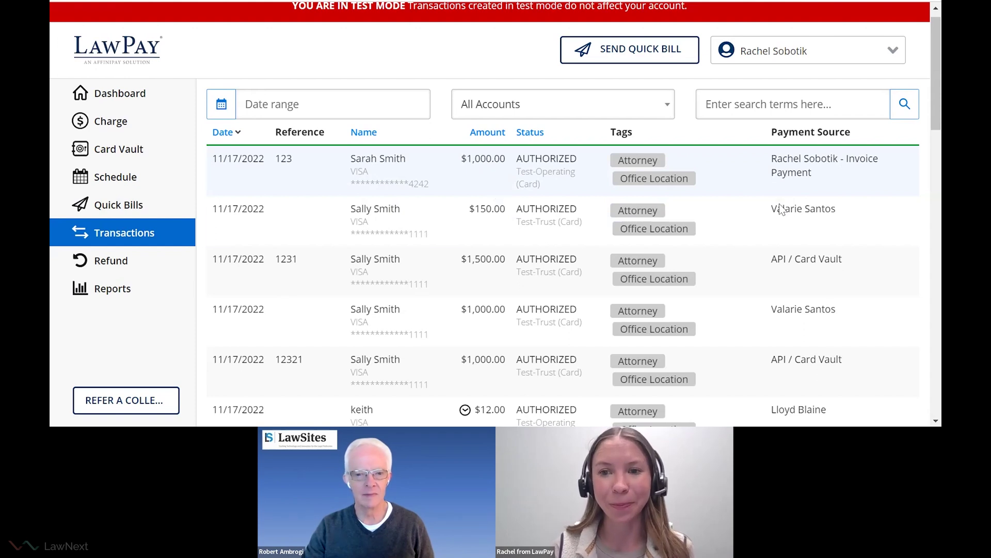
scroll(751, 170, up, 1)
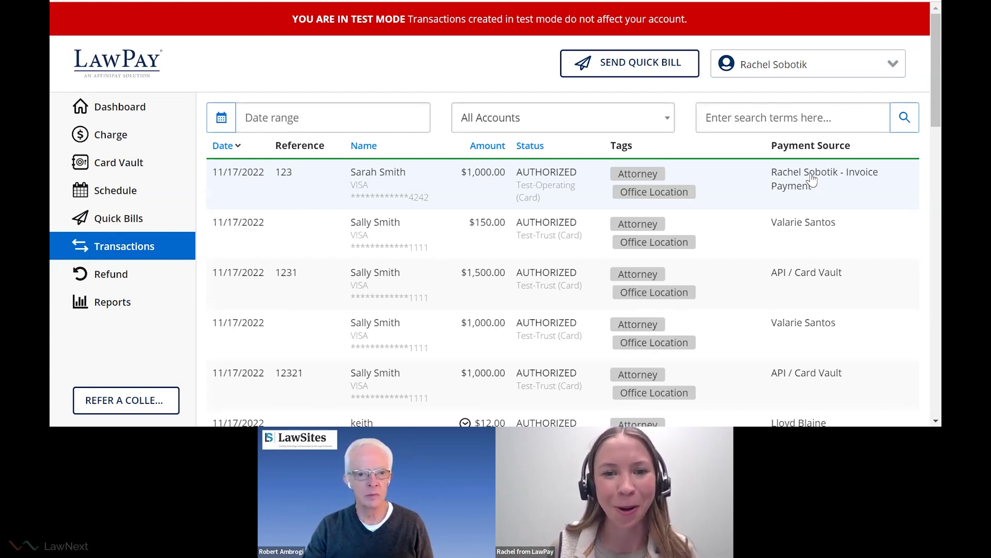
click(812, 180)
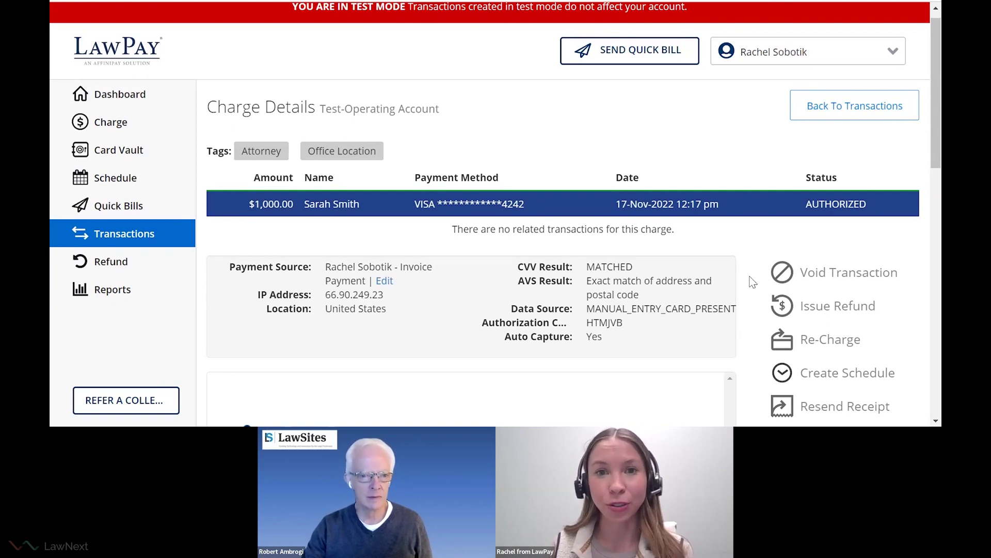
Scroll through the $1,000.00 Visa charge details for invoice 123 to view its payment receipt.
scroll(753, 282, down, 3)
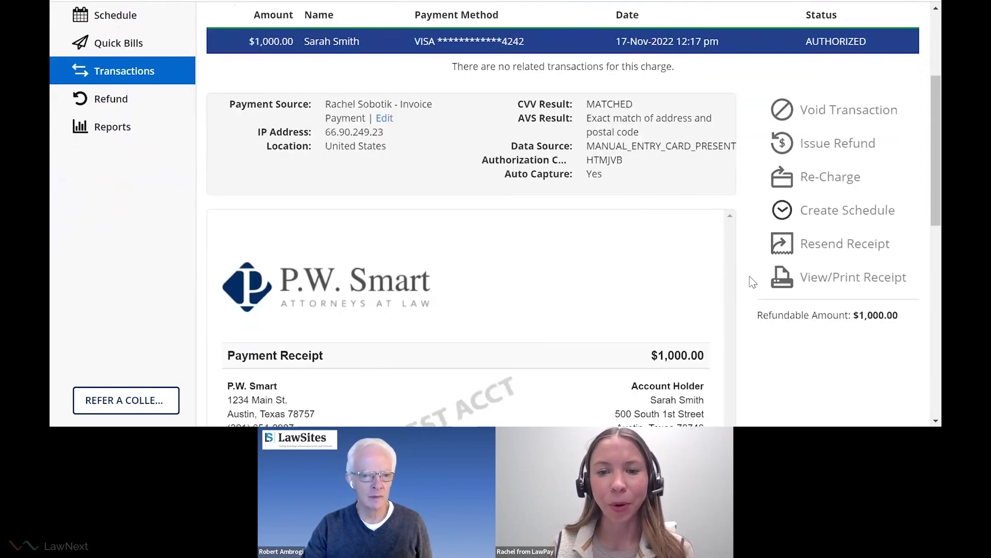
scroll(753, 281, down, 2)
scroll(758, 266, down, 1)
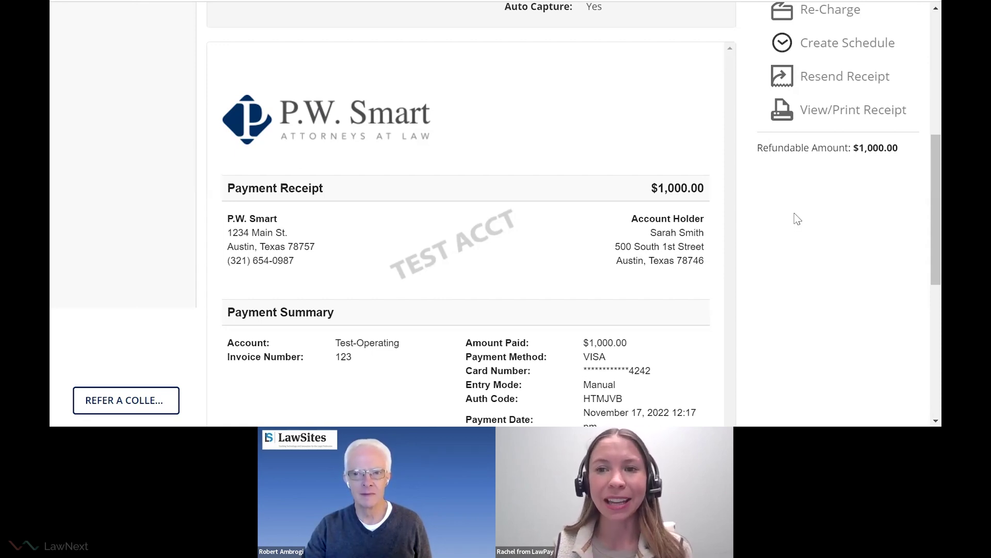
scroll(795, 215, up, 1)
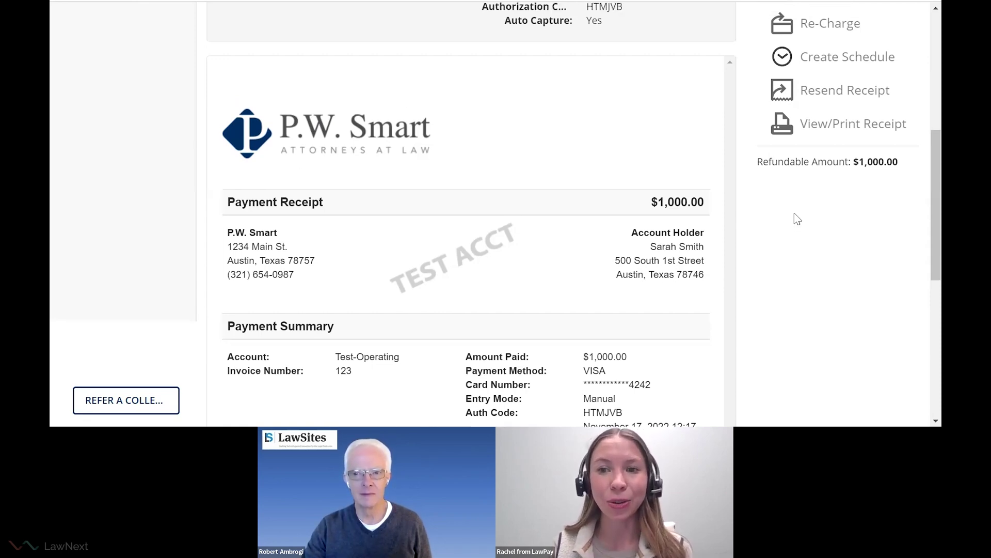
click(819, 93)
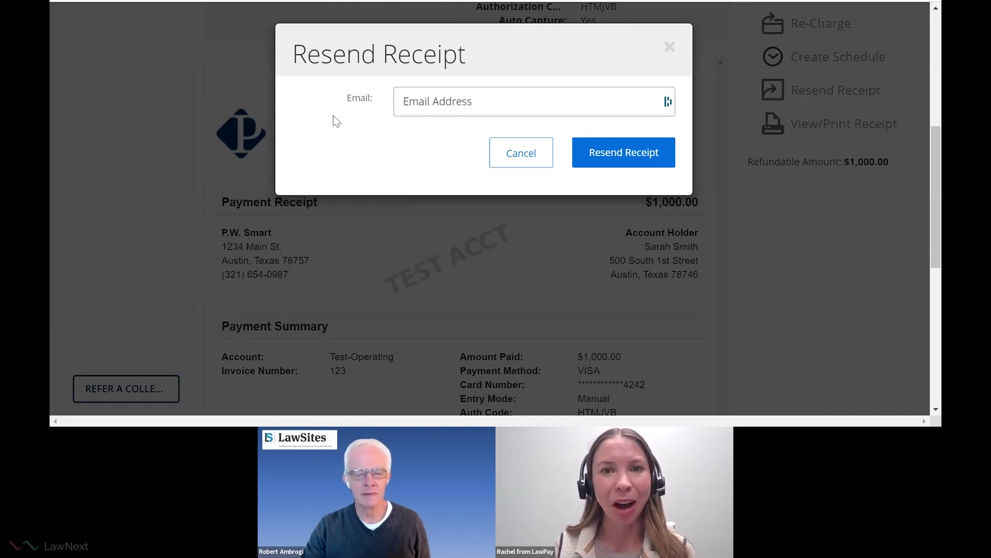
click(669, 47)
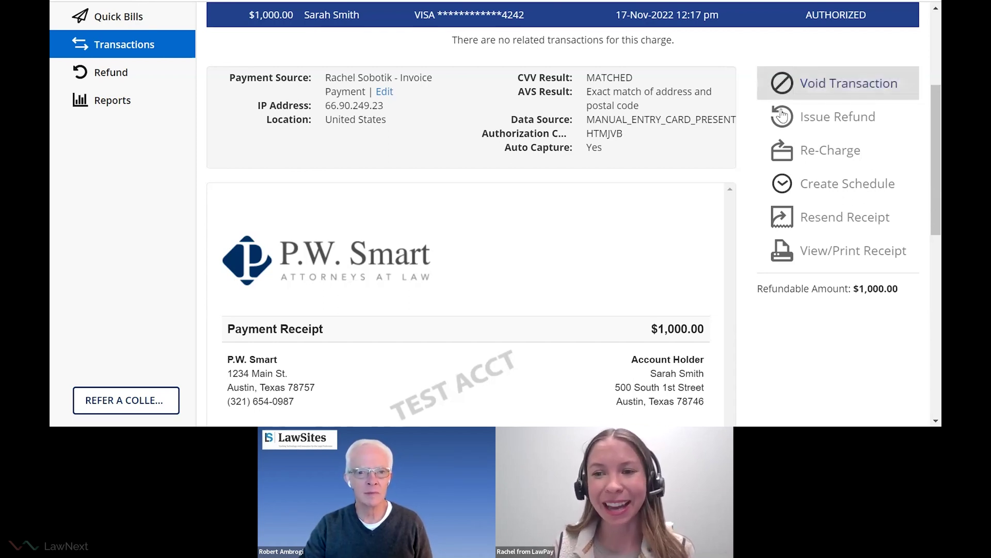
Re-charge the same card for a $500 amount and submit the charge.
click(815, 153)
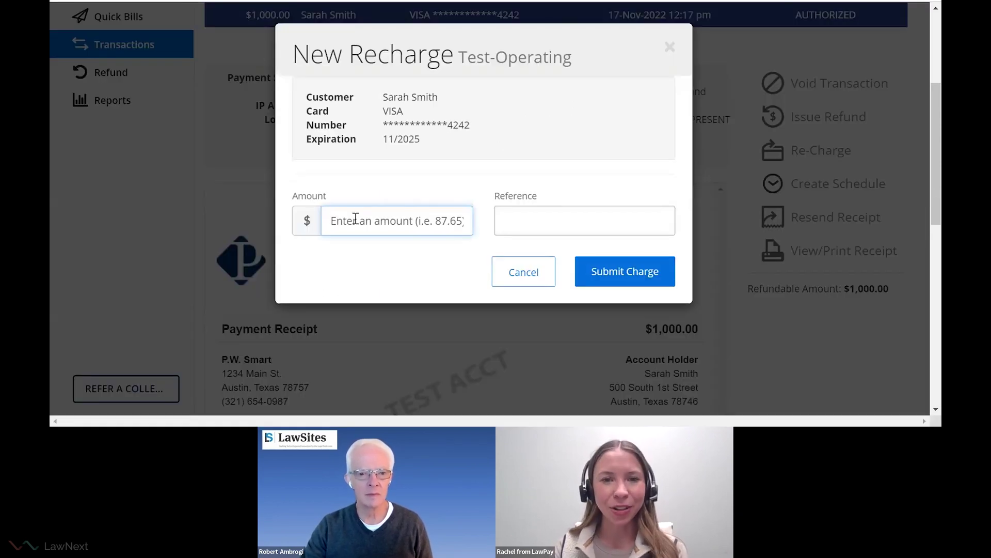
text(500)
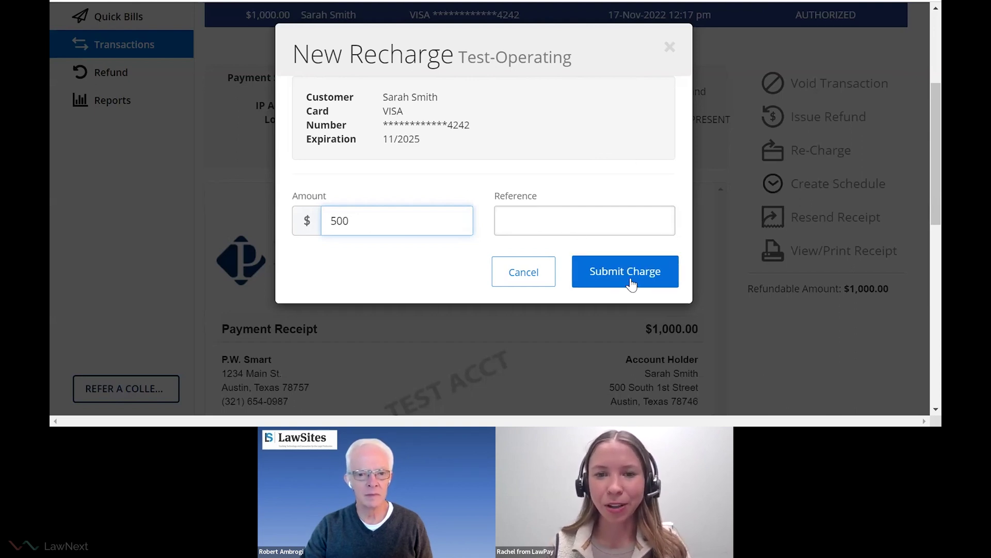
drag(400, 126, 444, 126)
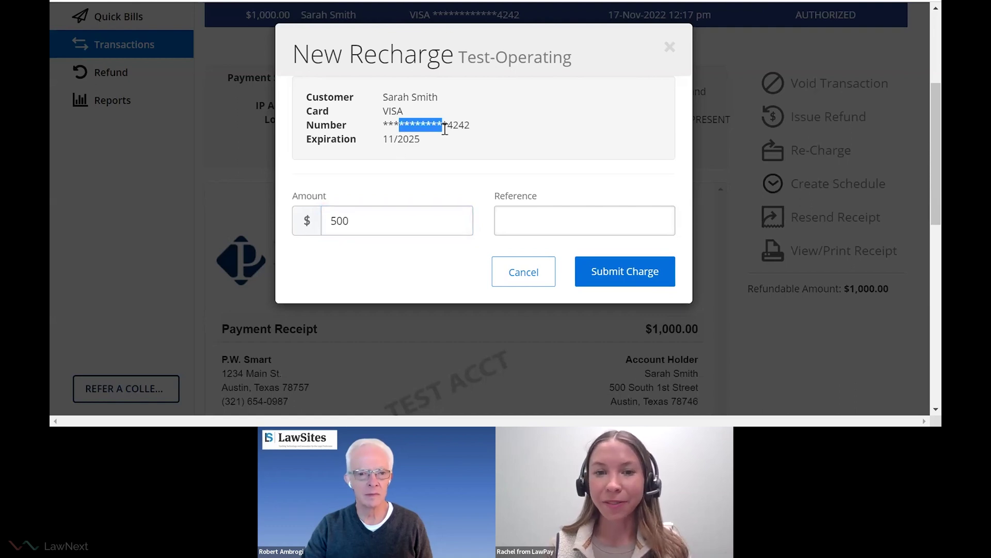
click(446, 129)
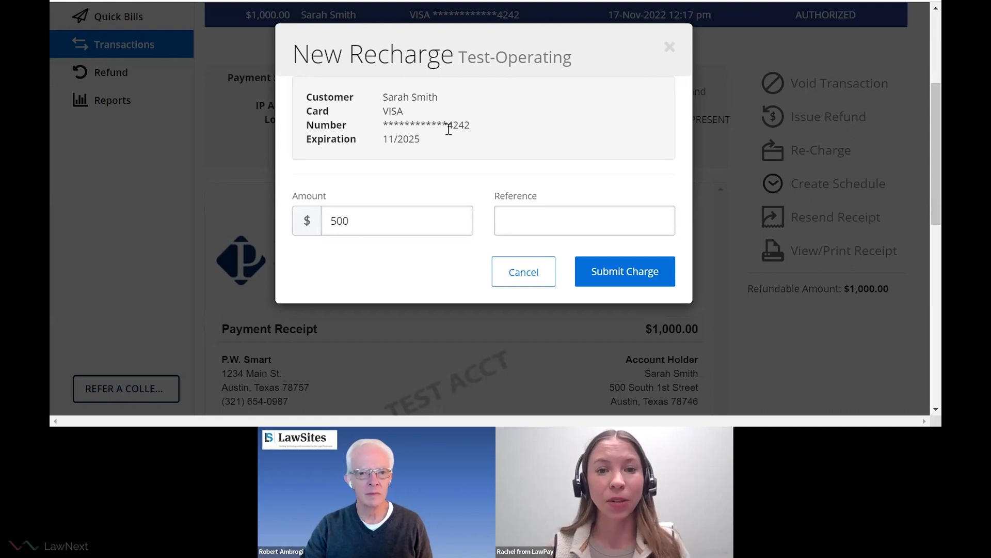
click(626, 271)
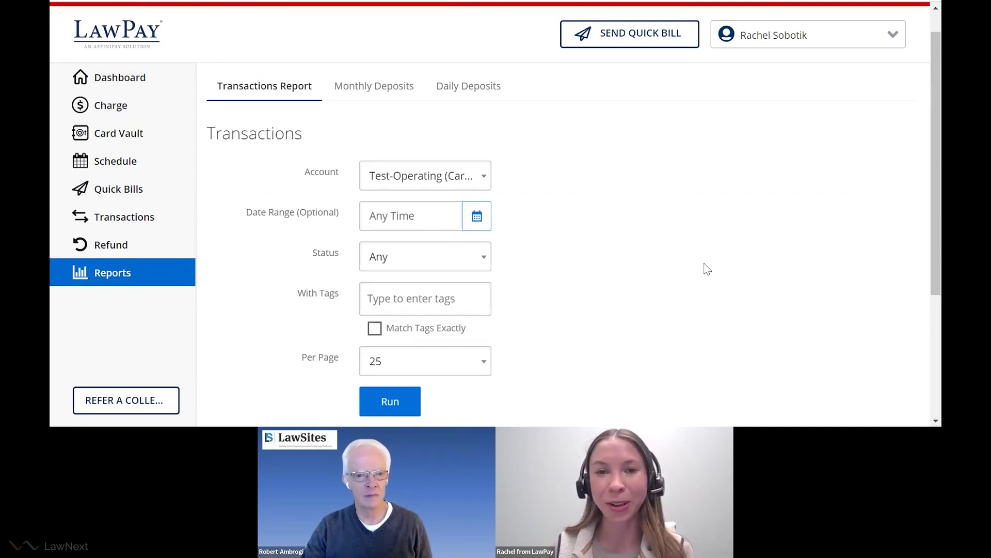
Switch to the Monthly Deposits report for the Test-Operating (Card) account, Nov-2022.
click(374, 85)
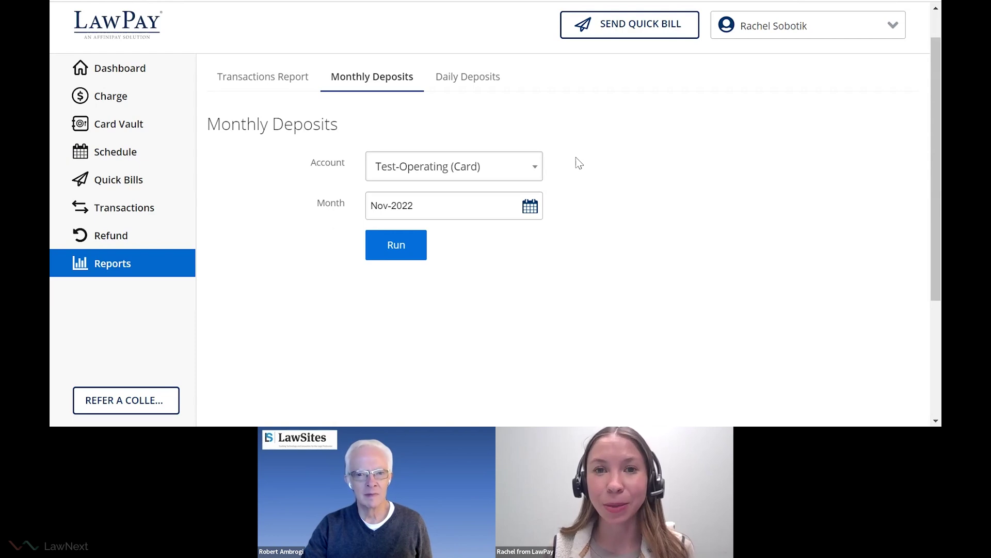
Run the Nov-2022 deposits report and expand the 11/01/2022 $3,076.00 deposit into its four payments.
click(410, 245)
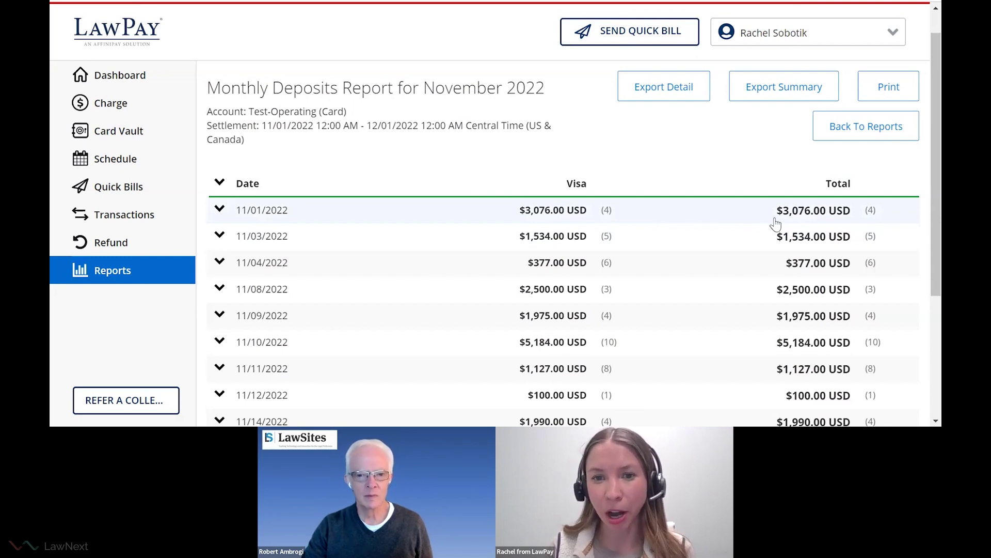
click(622, 215)
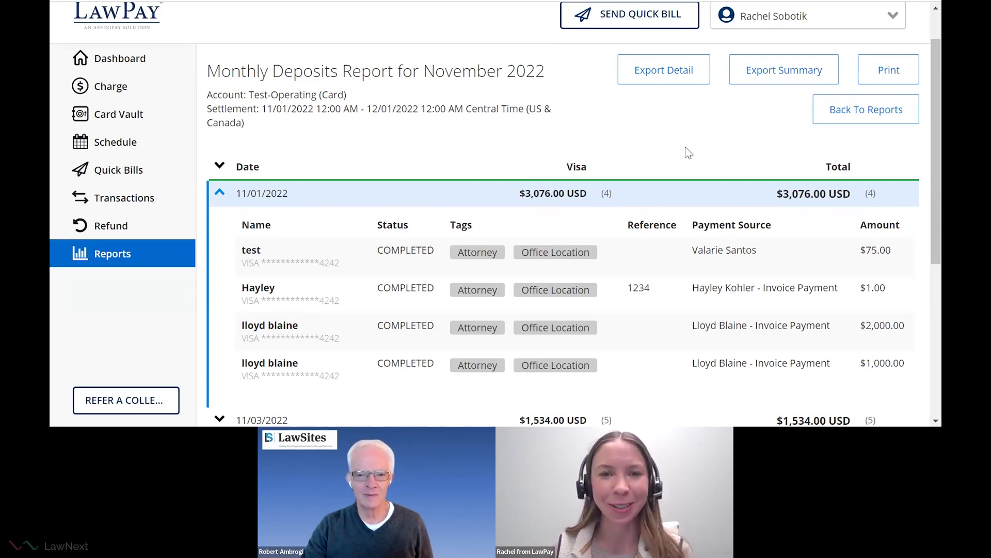
Collapse the 11/01/2022 deposit breakdown and go back to the main Reports page.
scroll(361, 217, up, 1)
click(250, 239)
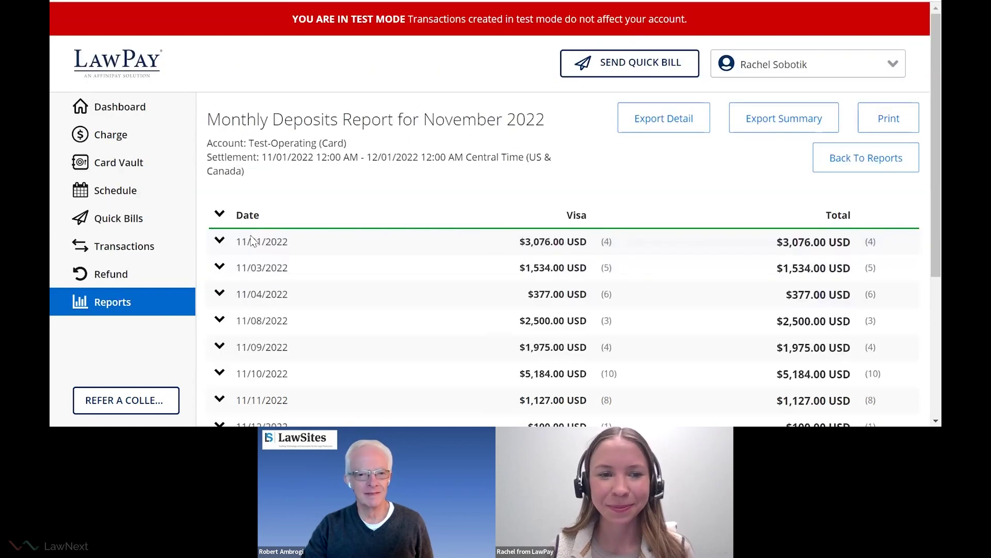
click(145, 305)
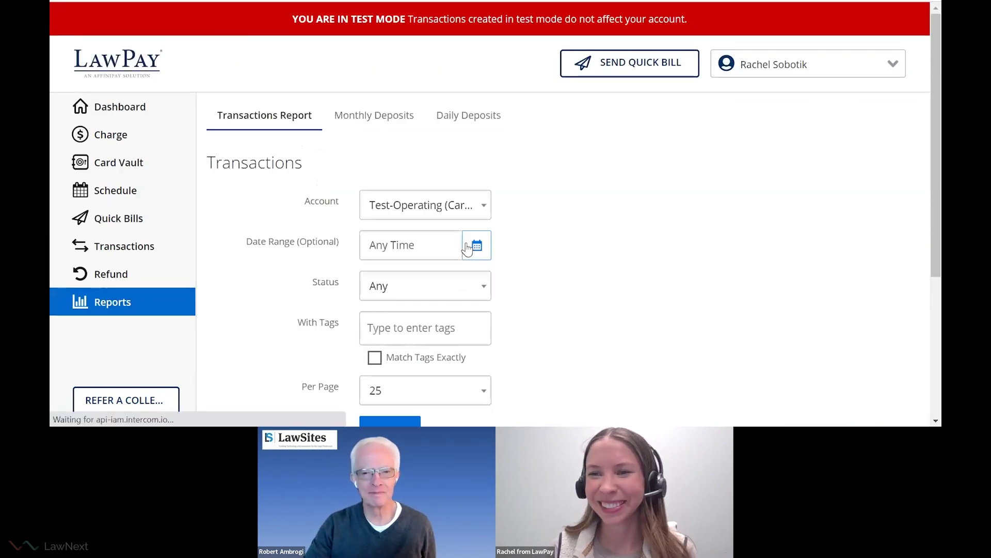
scroll(568, 186, down, 1)
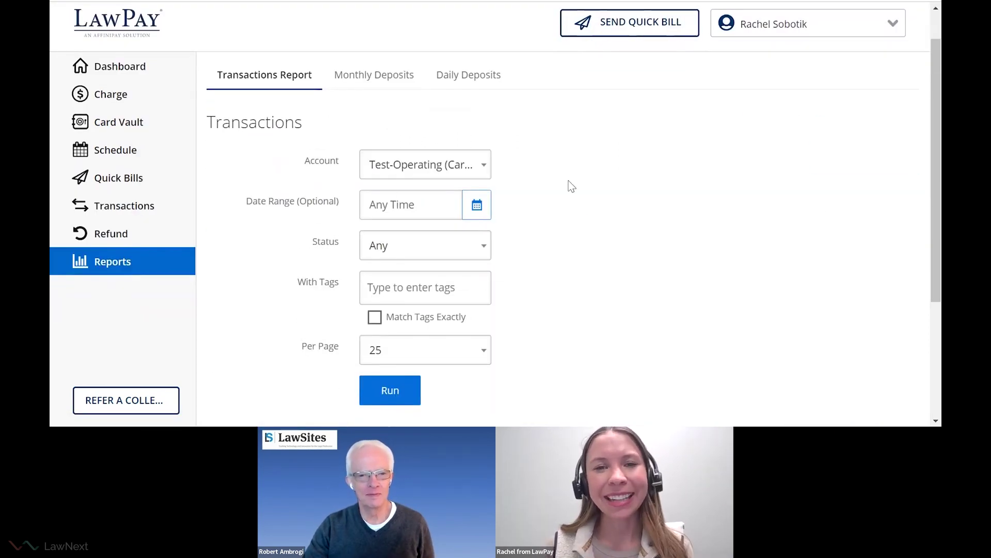